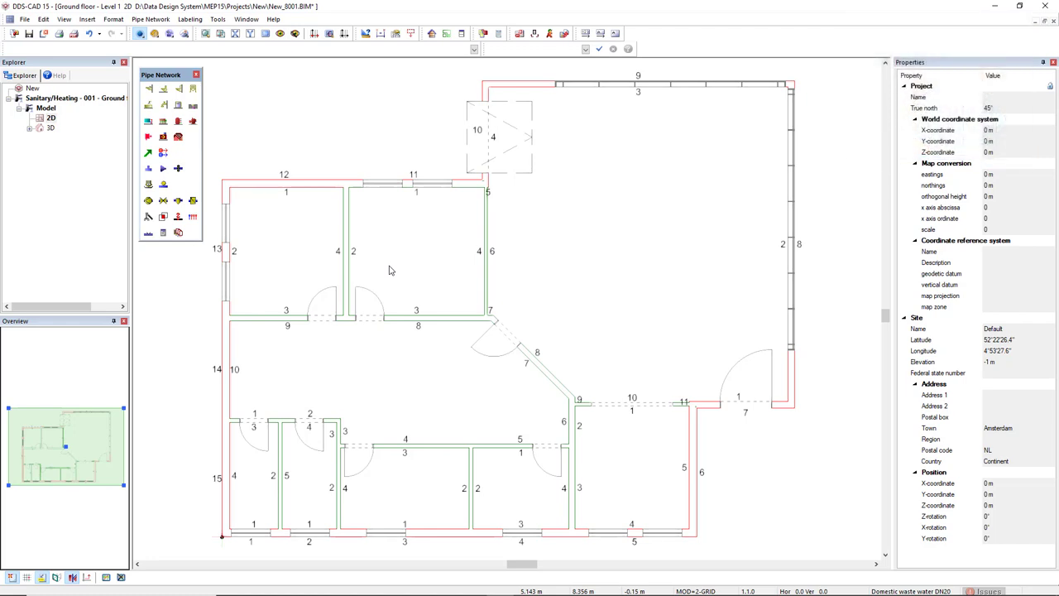
- Inspect wall 12's U-value details and room 1.01 Office II's properties, leaving both unchanged
double_click(288, 176)
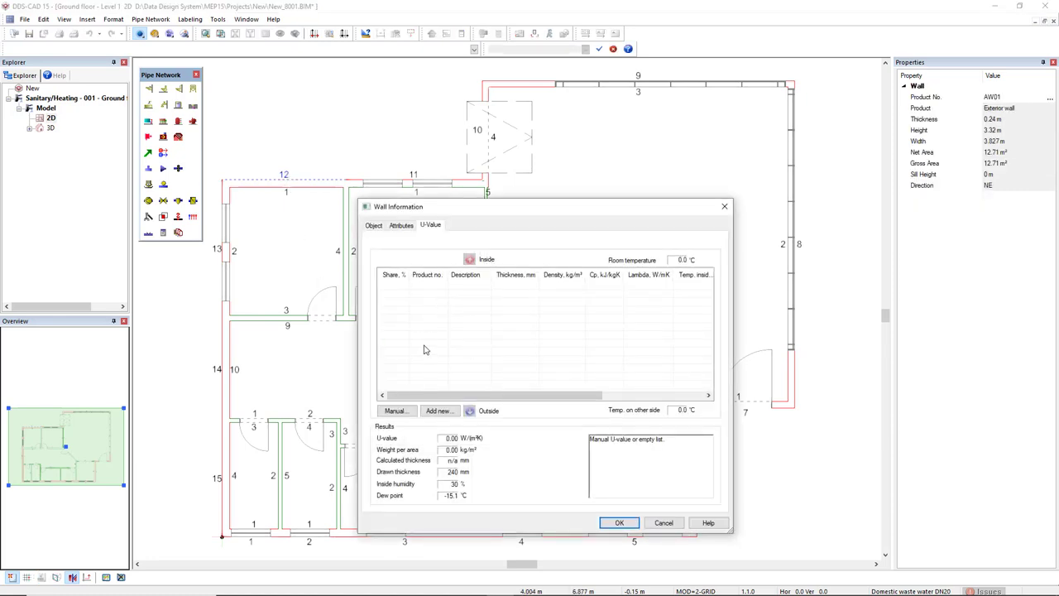
click(724, 206)
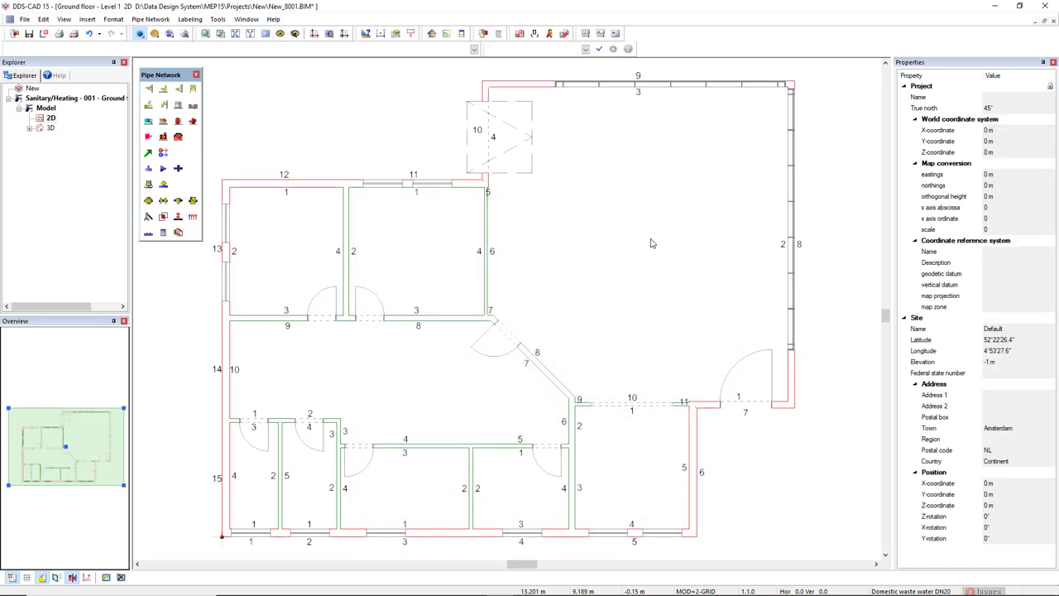
click(461, 34)
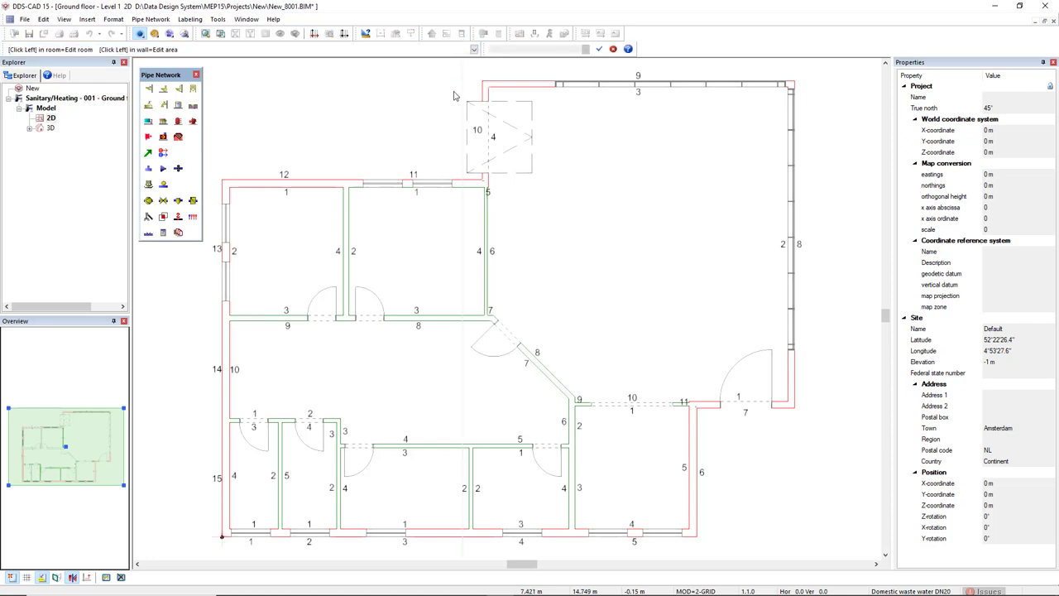
click(398, 242)
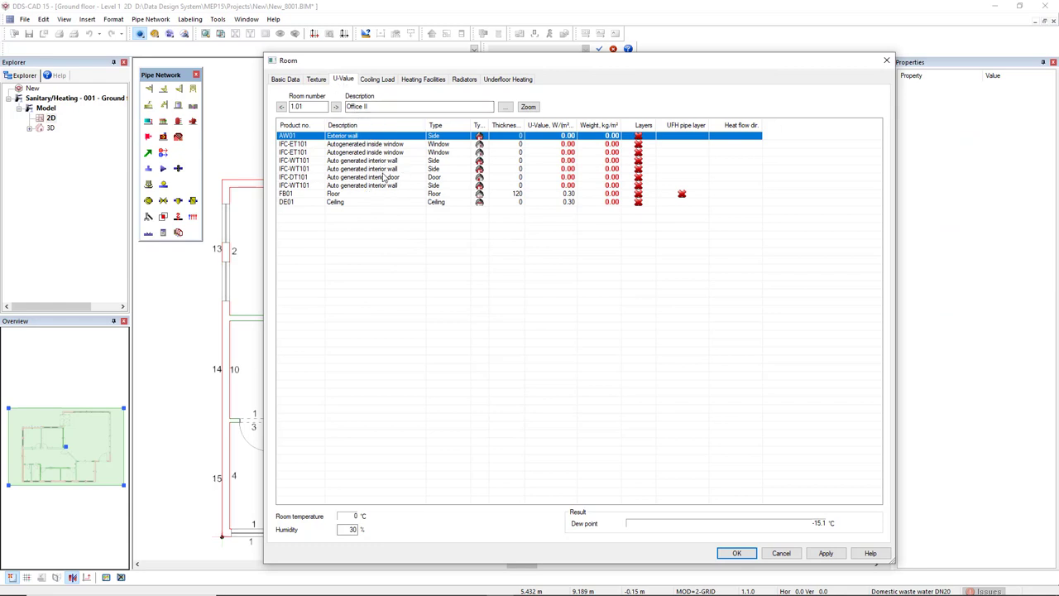
key(Escape)
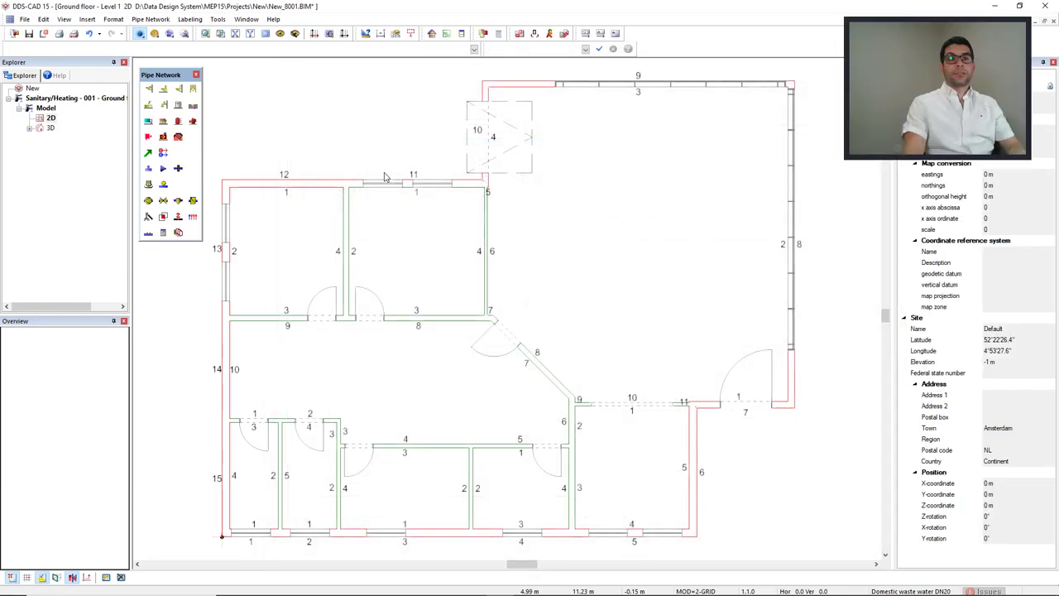
- Check the storey component list, then open exterior wall AW01's layer calculation from the building list
click(446, 37)
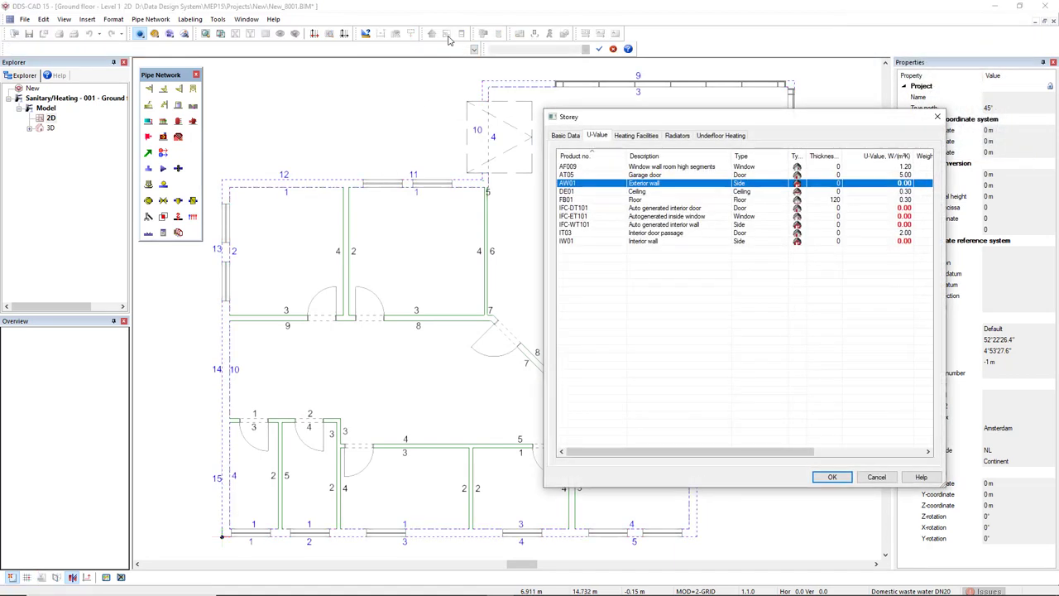
drag(609, 119, 523, 90)
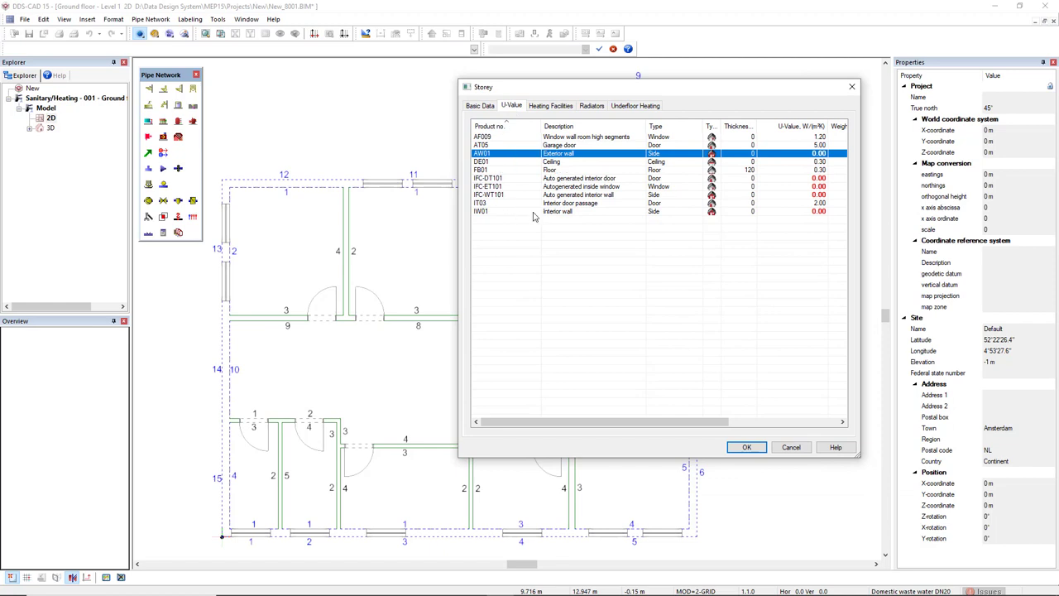
key(Escape)
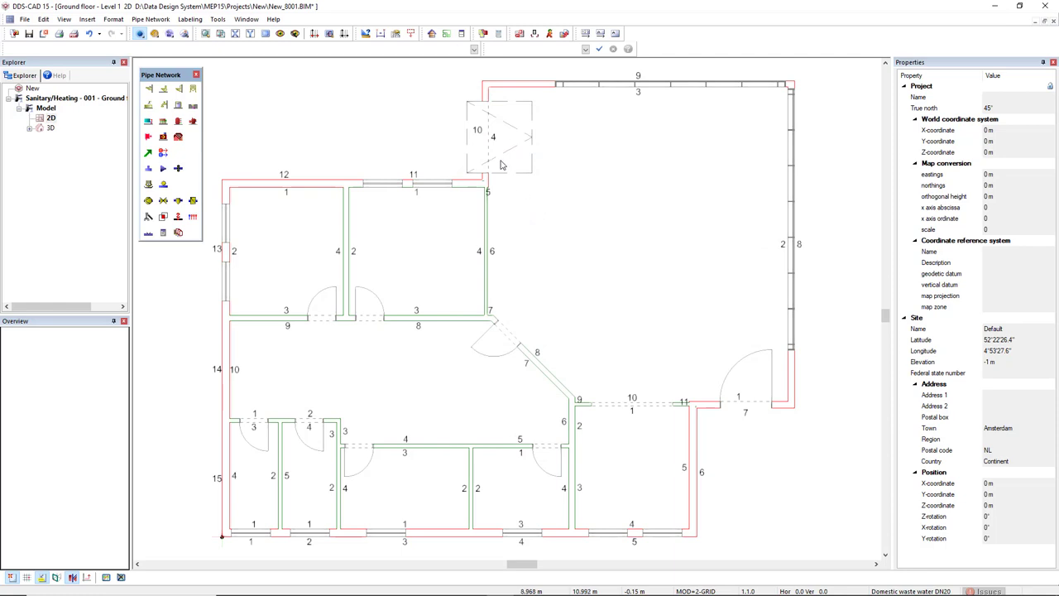
click(431, 34)
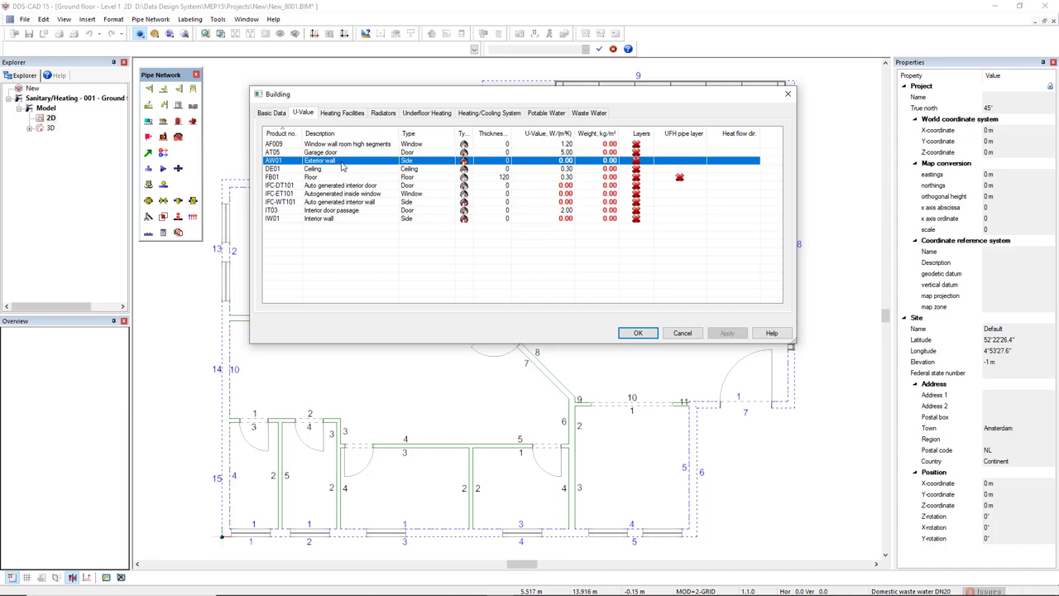
double_click(341, 162)
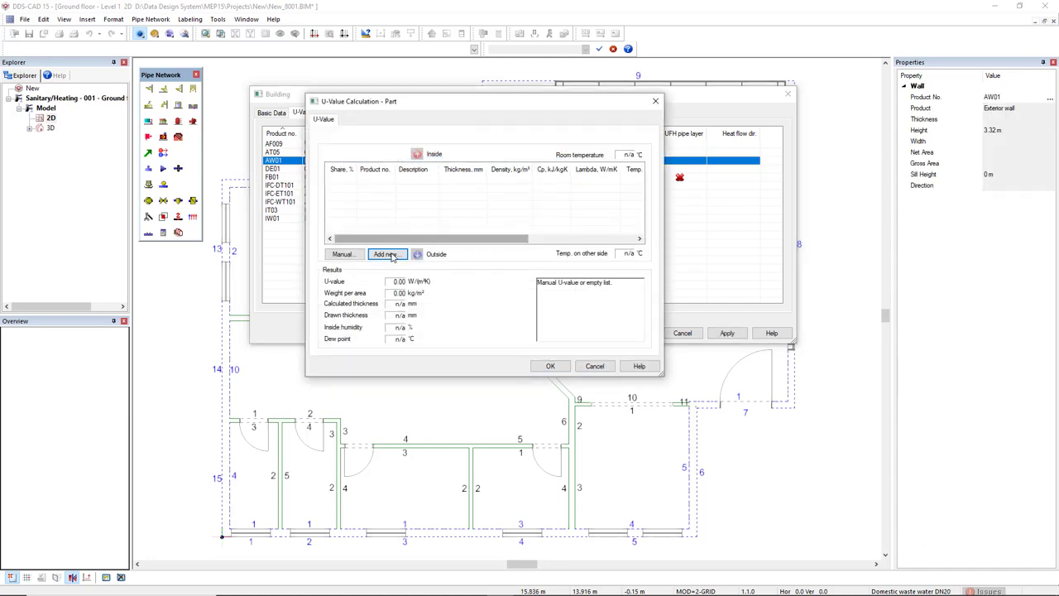
- Add light plaster 1.1.5 and granulated slag brick 4.3.1 as AW01's first two layers
click(386, 254)
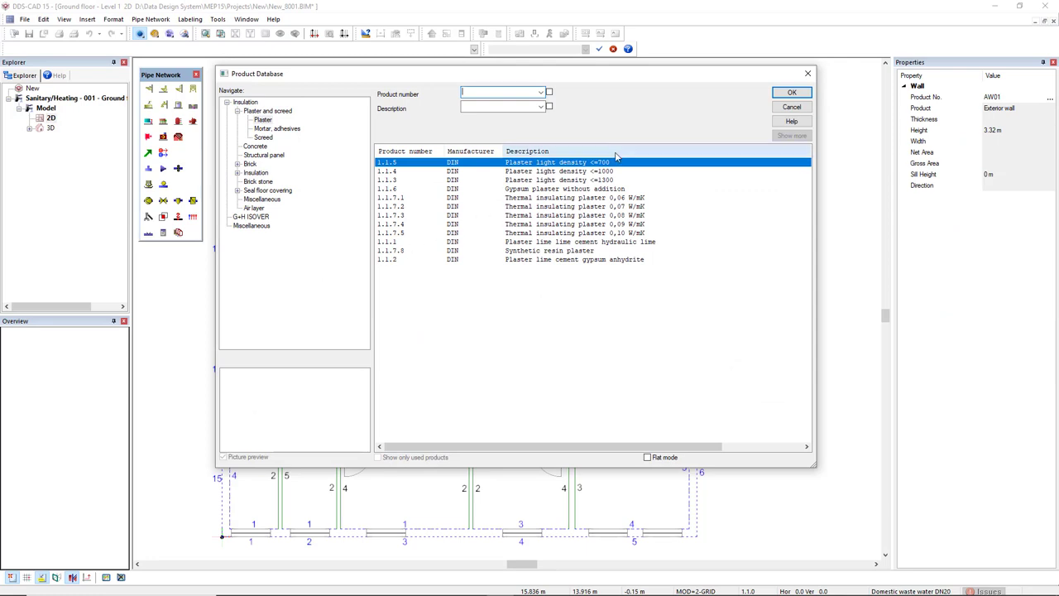
click(787, 93)
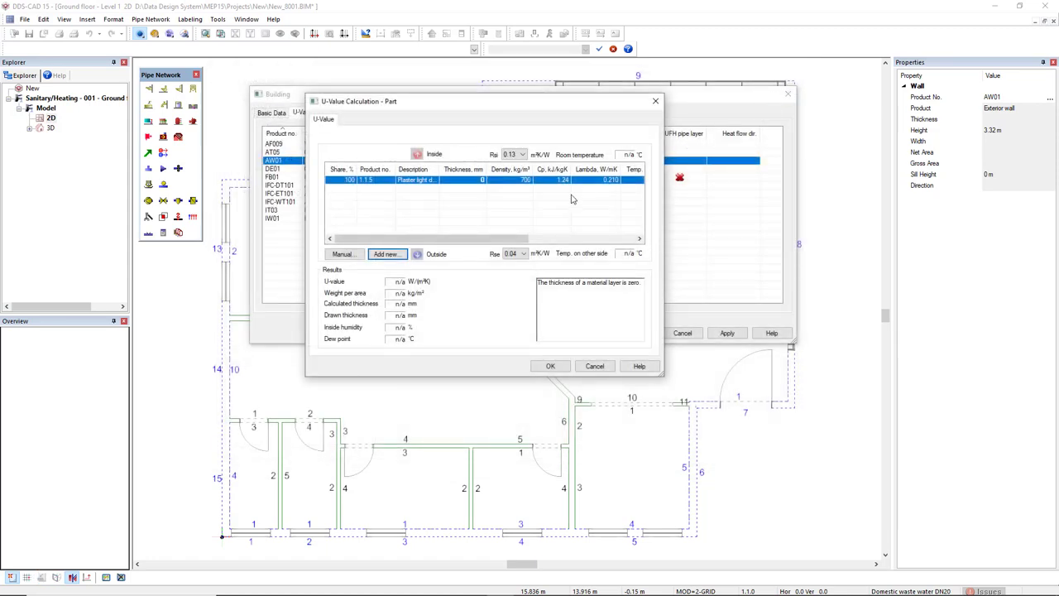
click(387, 254)
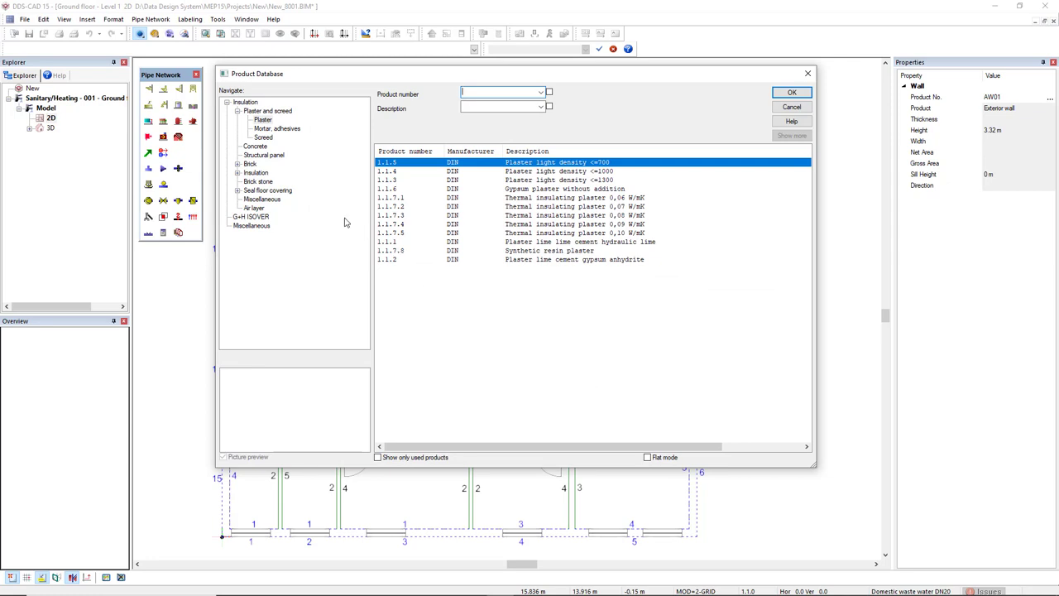
click(237, 164)
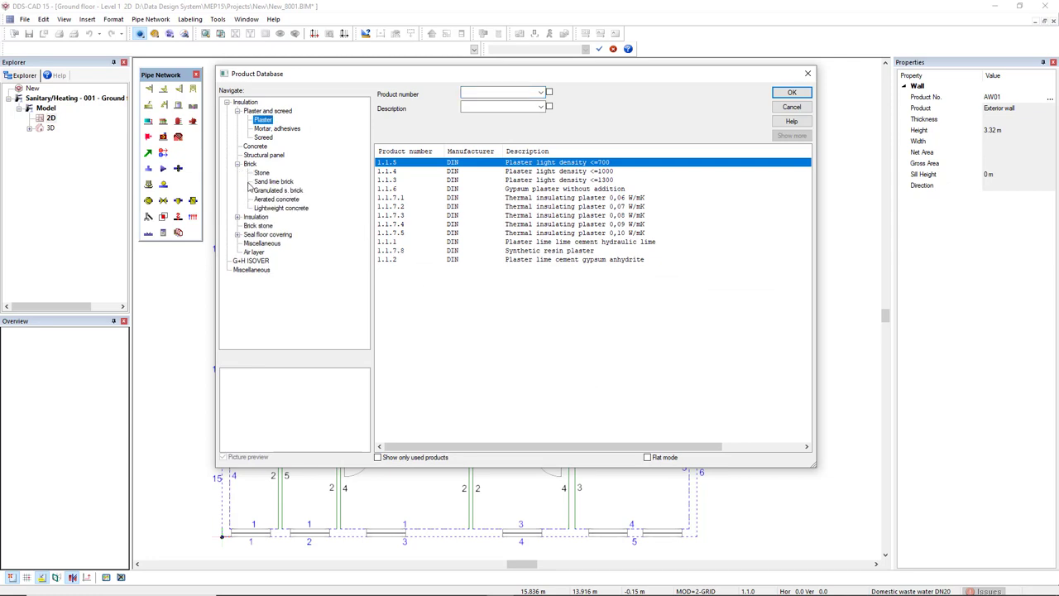
click(257, 191)
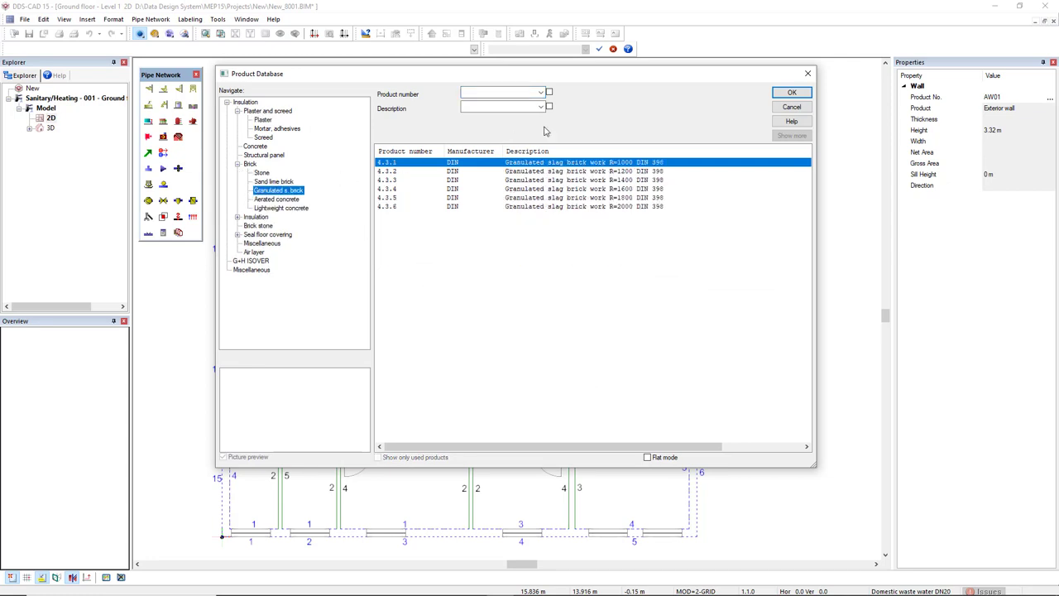
click(781, 93)
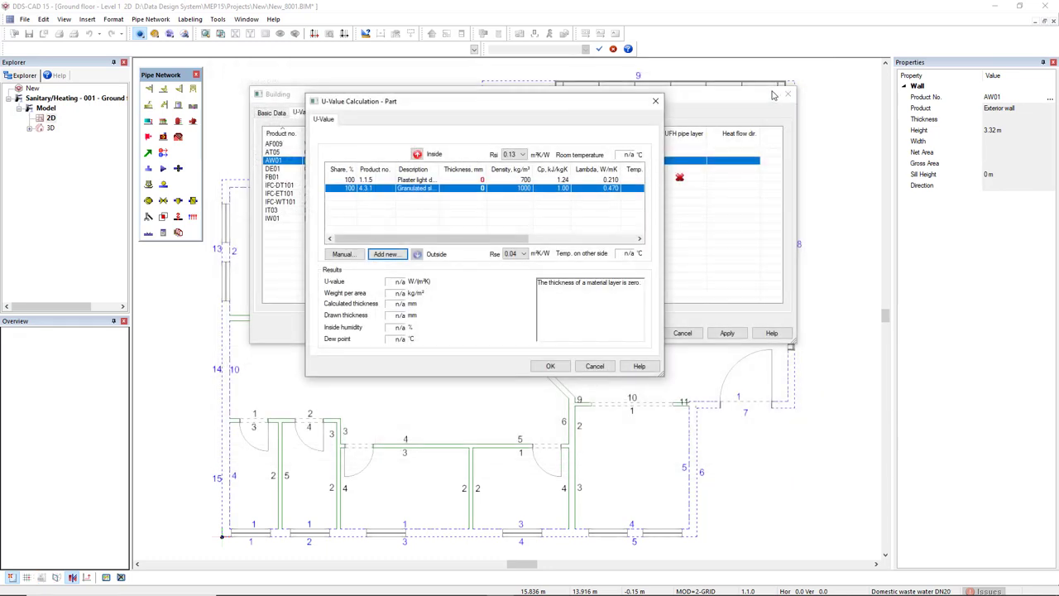
- Add G+H ISOVER insulation layers 050101.055 and easytherm 050101.071 to the wall
click(375, 256)
click(252, 216)
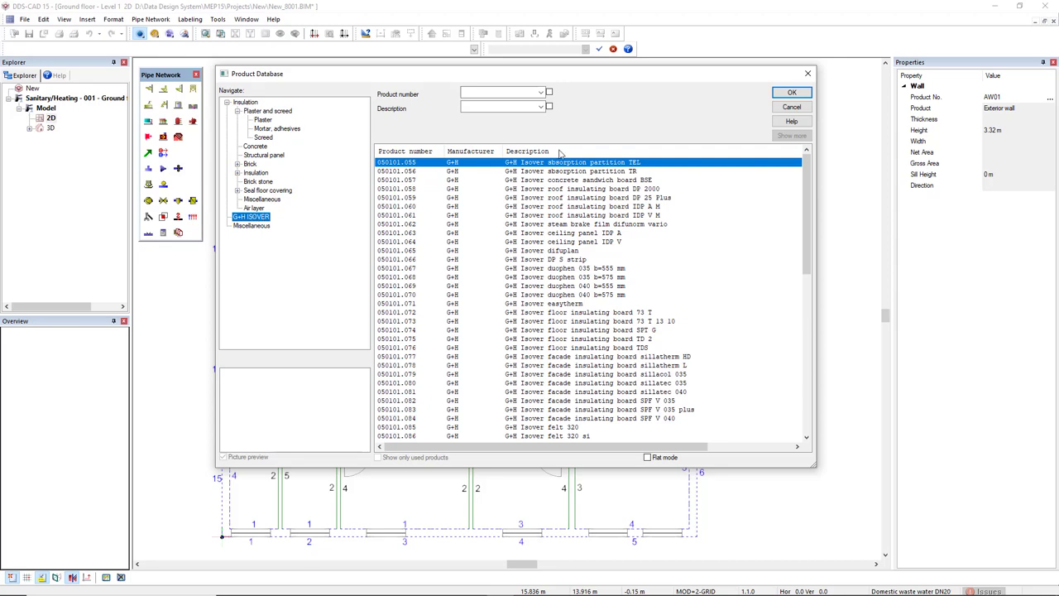
click(781, 93)
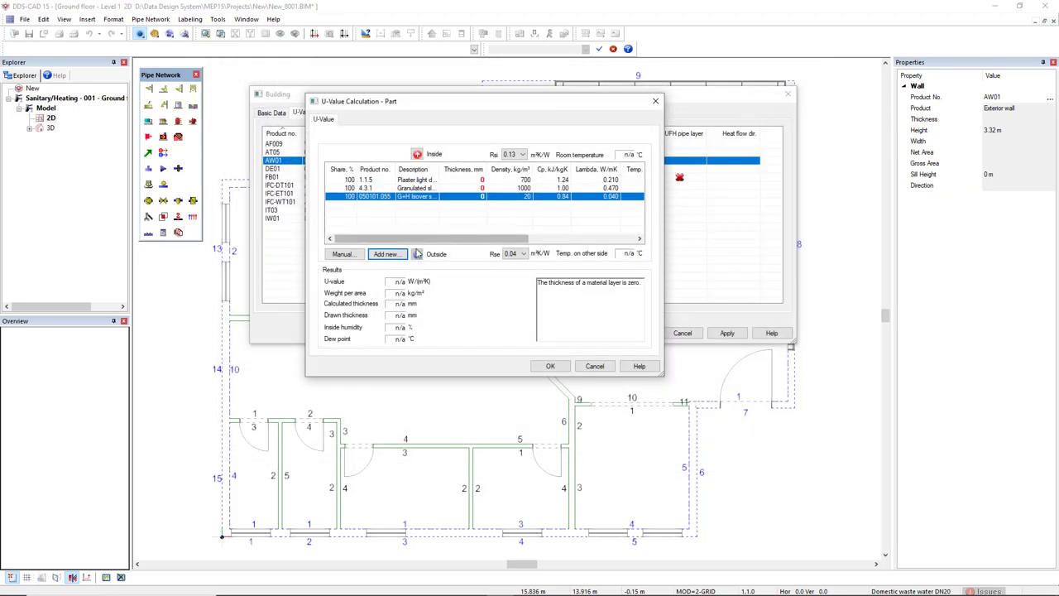
click(385, 255)
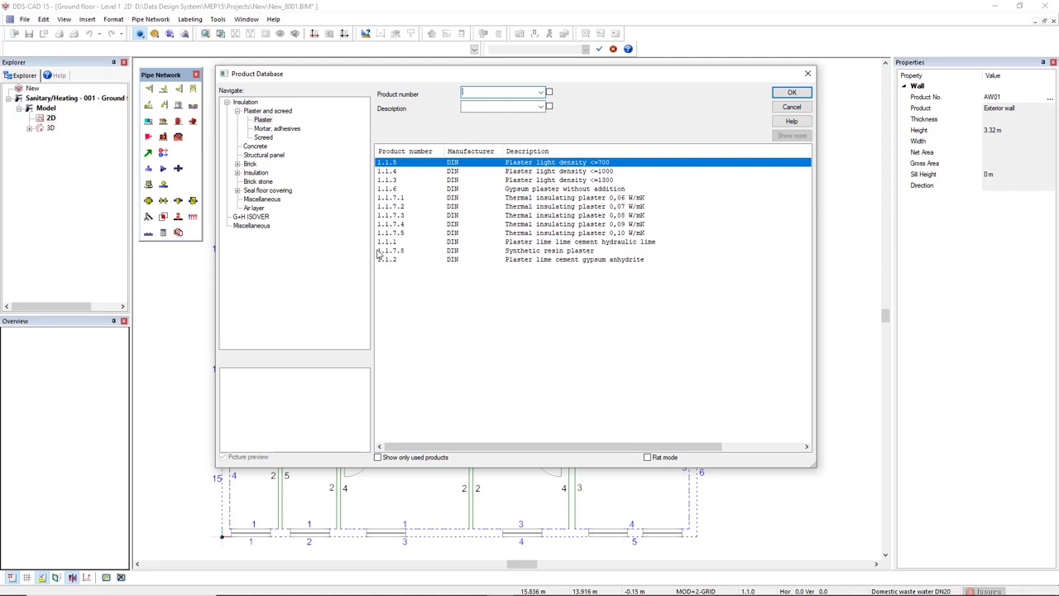
click(263, 218)
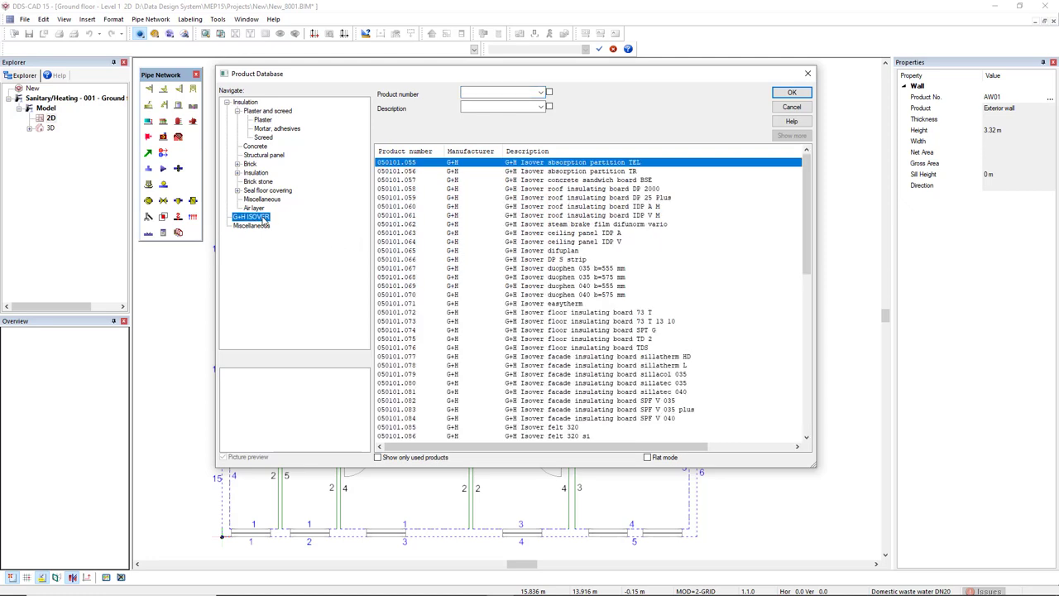
click(519, 304)
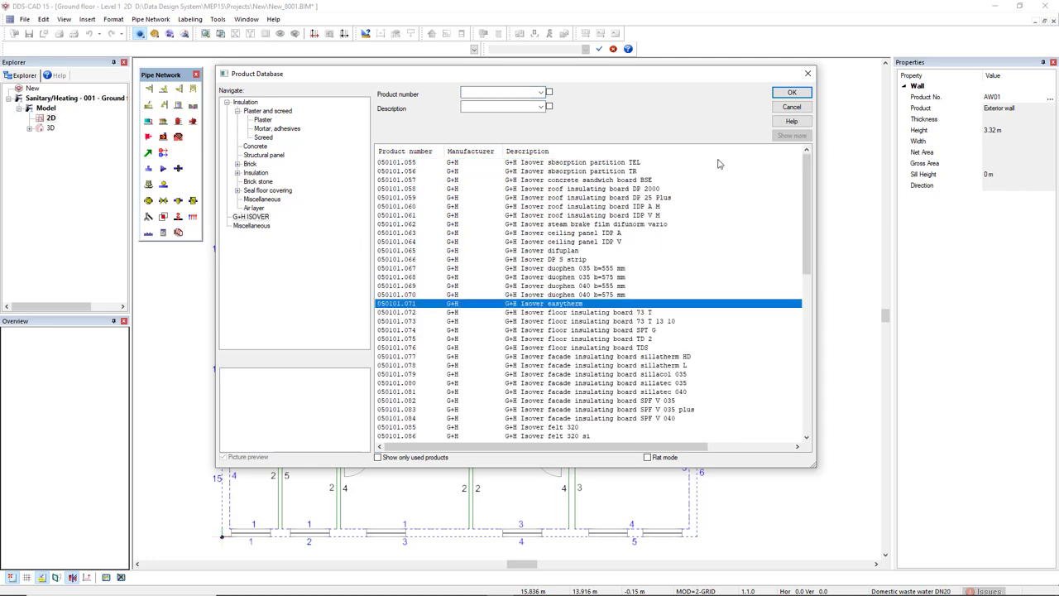
click(792, 93)
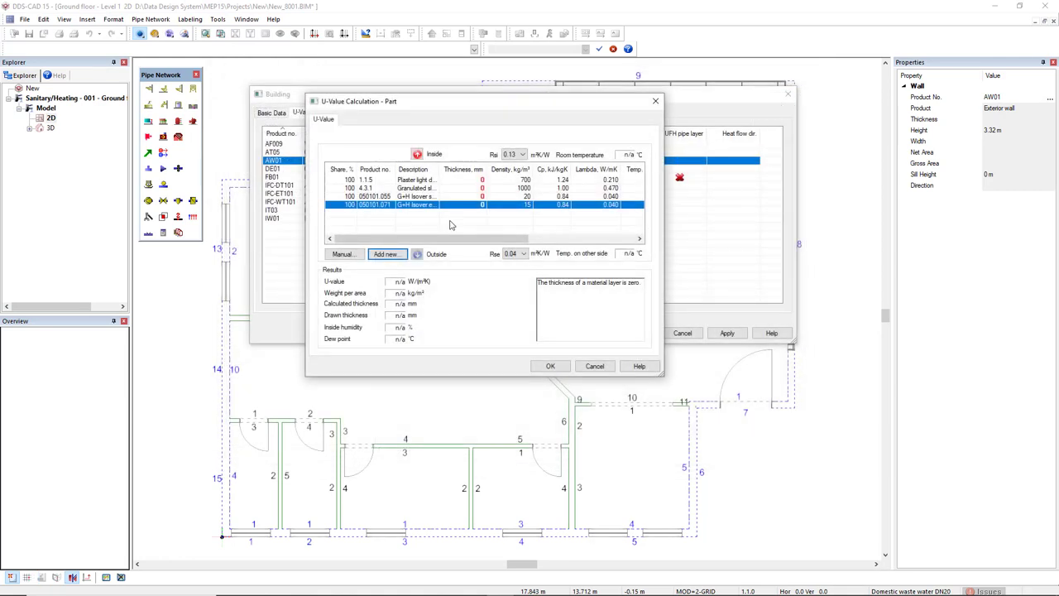
- Add Clinker bricks R=1800 (4.1.1.1) from Brick > Stone as the outer layer
click(385, 254)
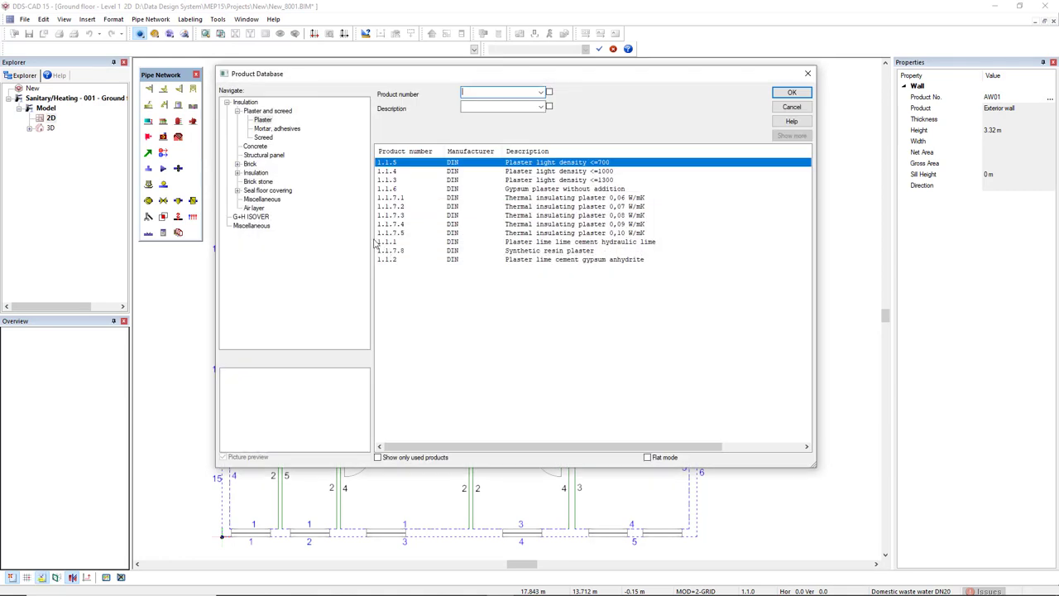
click(237, 164)
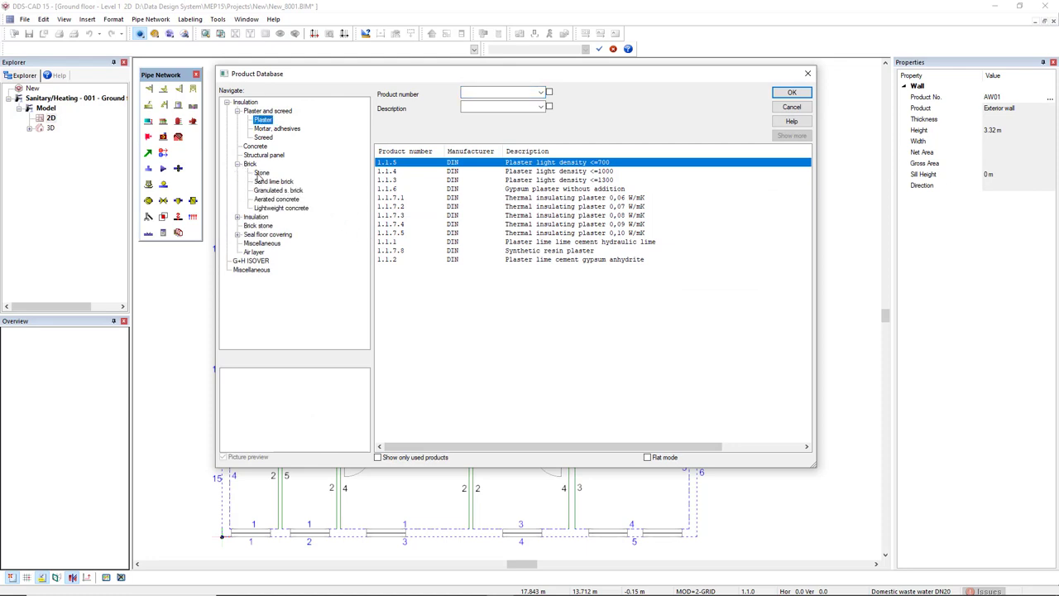
click(261, 173)
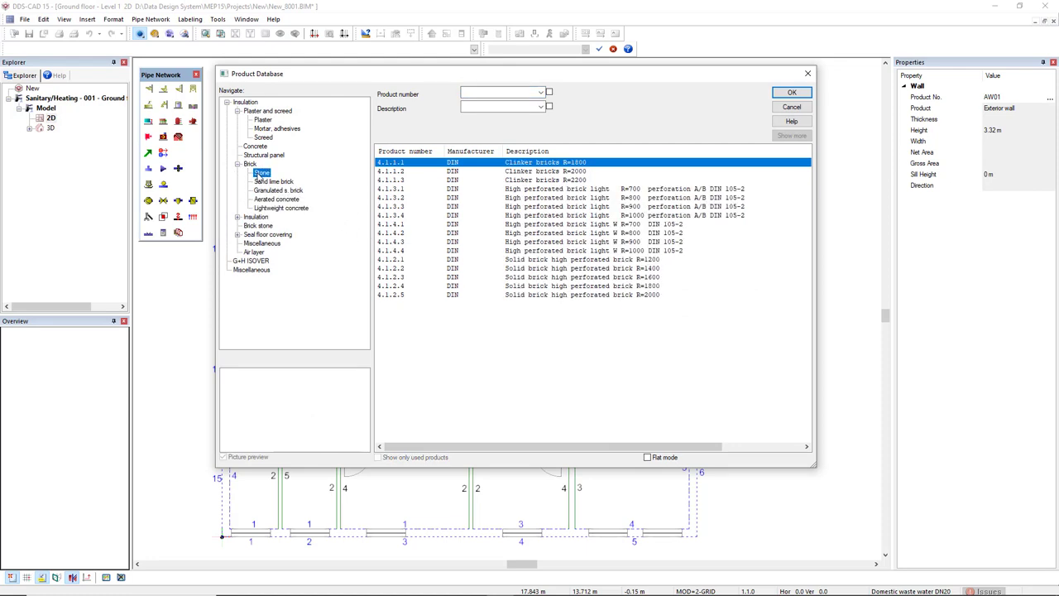
click(791, 94)
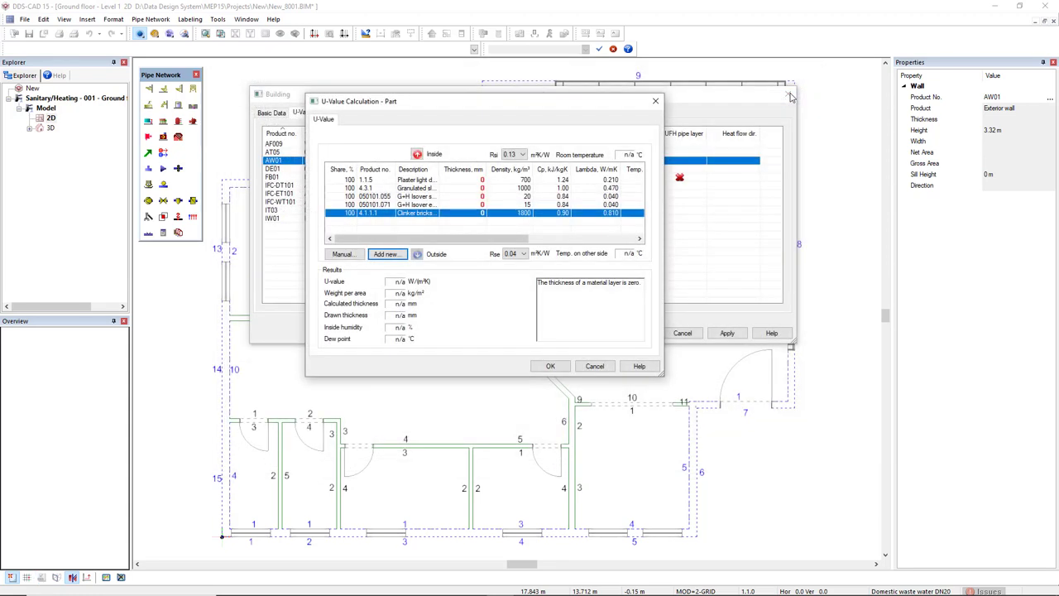
- Enter layer thicknesses 12, 80, 1, 120 and 80 mm, giving 0.28 W/(m²K) over 293 mm
click(471, 182)
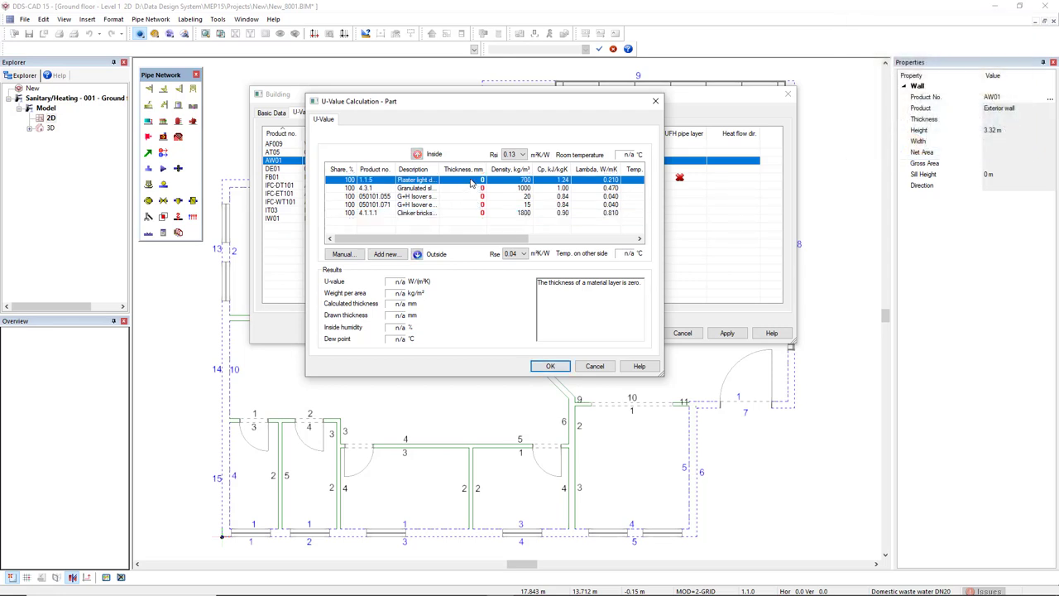
click(472, 182)
text(12)
click(458, 190)
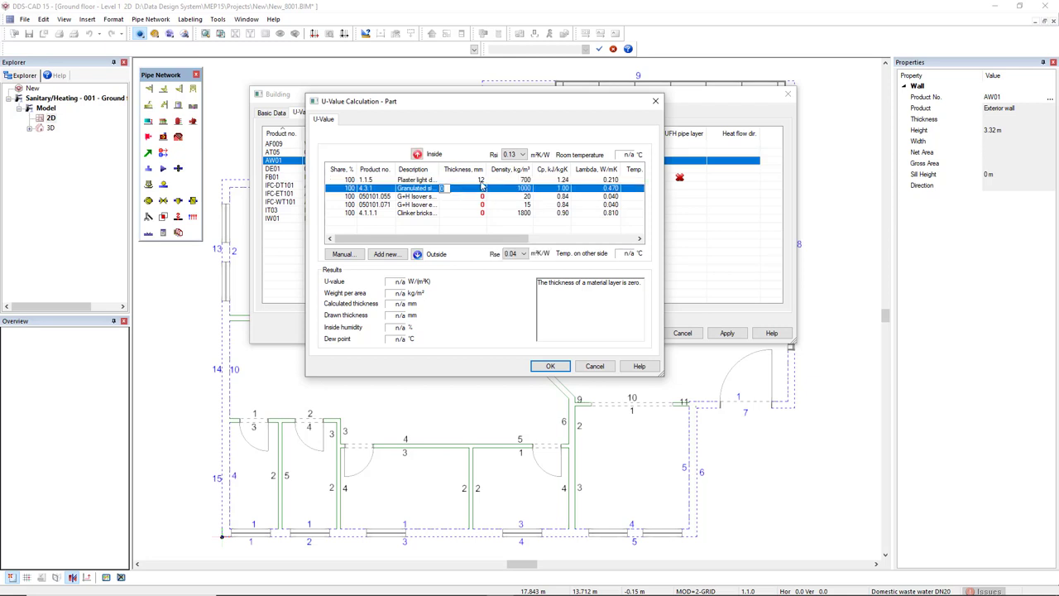
text(80)
click(477, 199)
click(477, 200)
click(476, 206)
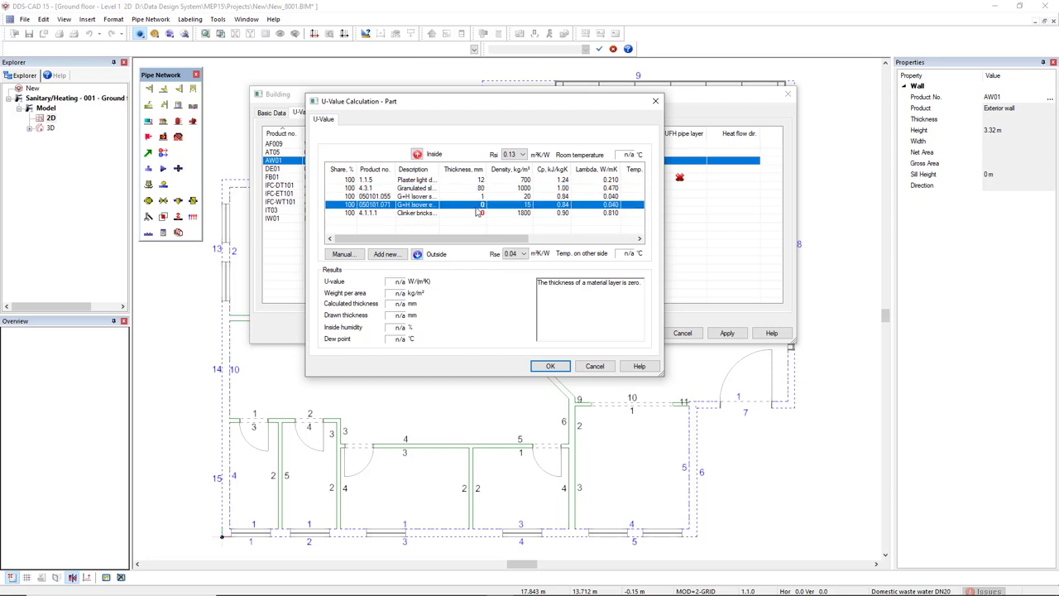
click(477, 207)
click(478, 213)
click(479, 214)
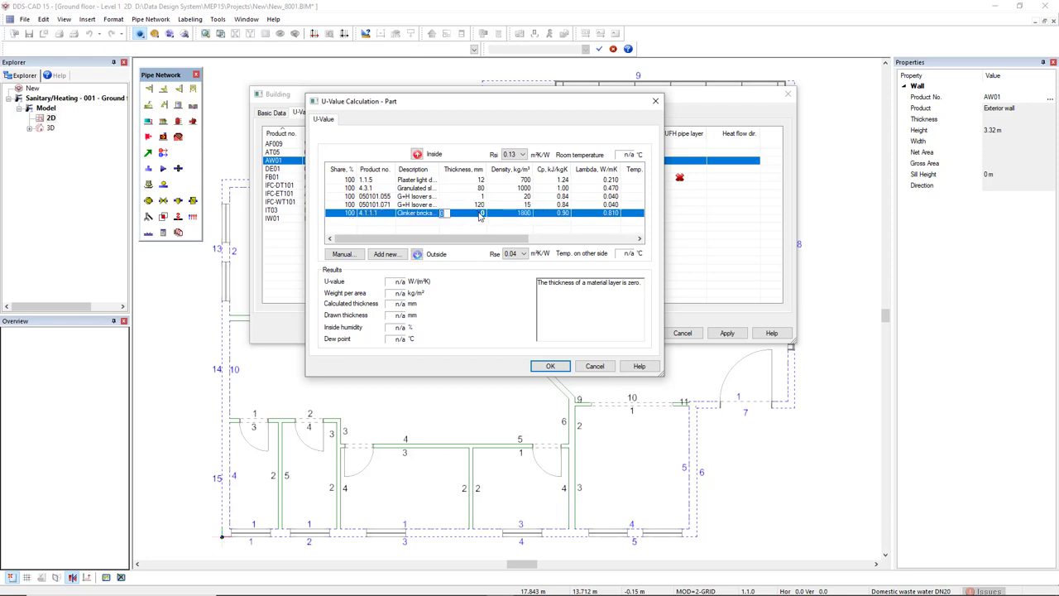
click(477, 230)
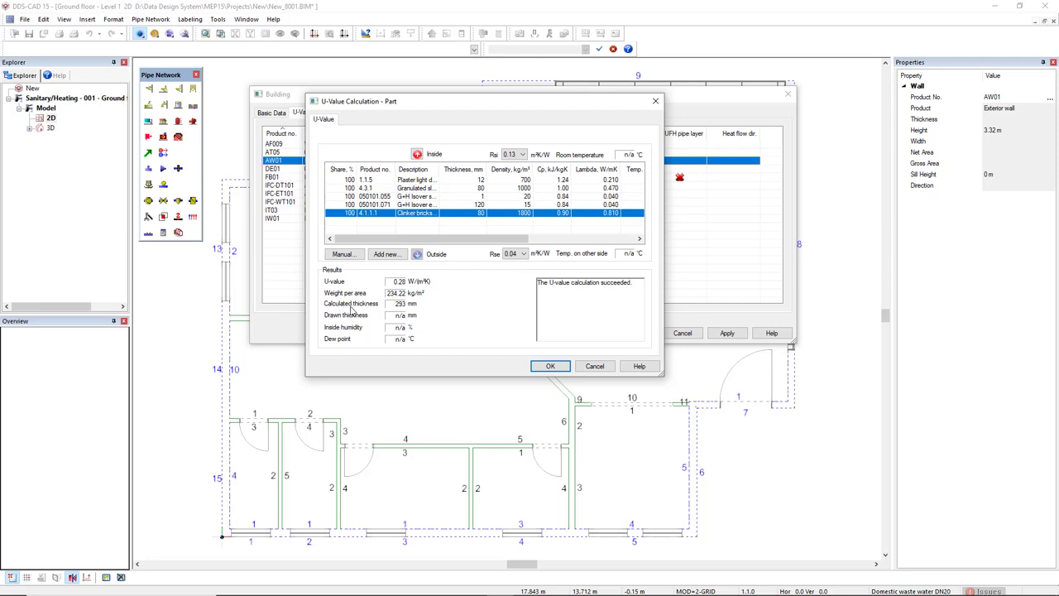
- Accept AW01's build-up so the list shows 293 mm and 0.28 W/(m²K)
click(545, 366)
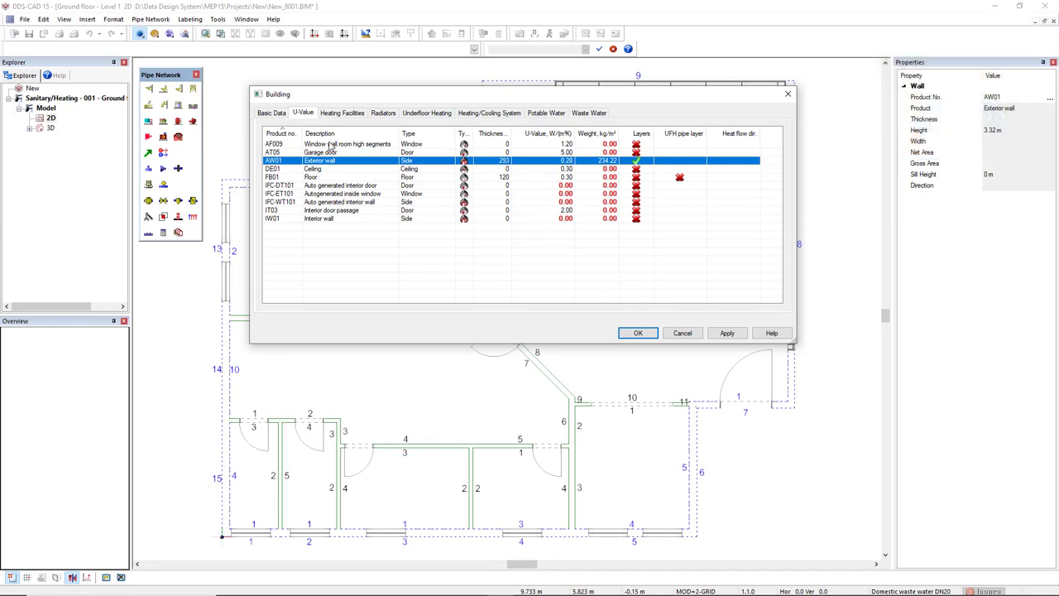
- Set window AF009's U-value manually to 1.20 W/(m²K)
double_click(330, 146)
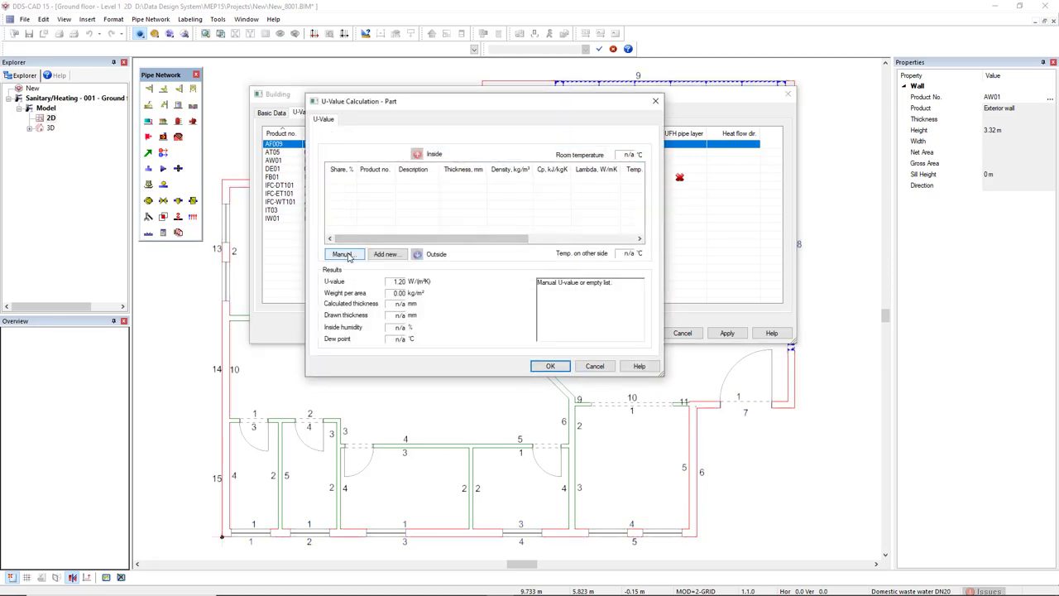
click(345, 254)
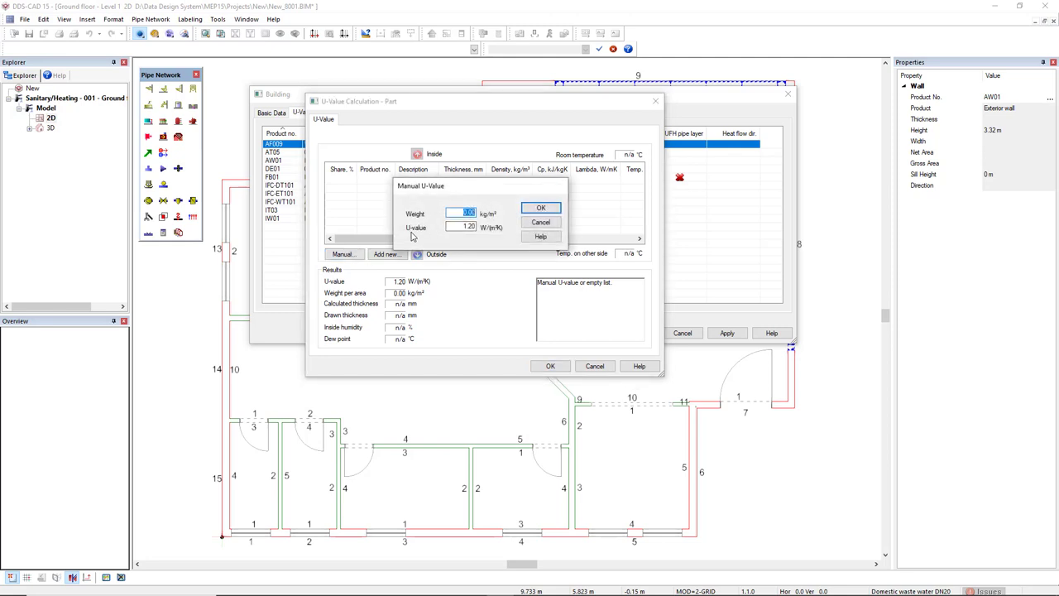
click(533, 211)
click(548, 366)
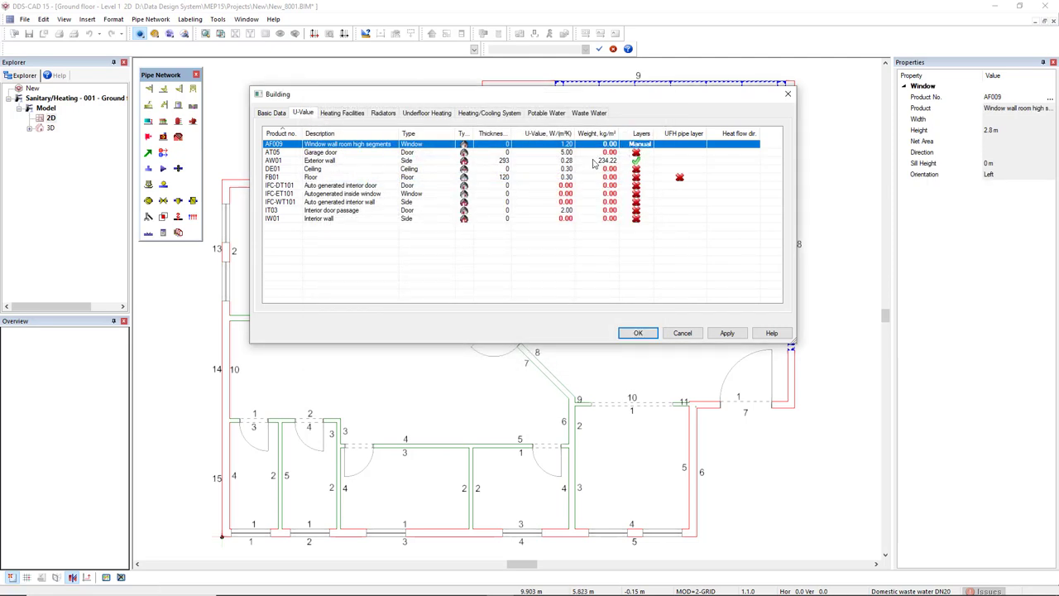
- Enter manual U-values: garage door AT05 5.00, ceiling DE01 0.30, floor FB01 0.30 W/(m²K)
double_click(328, 154)
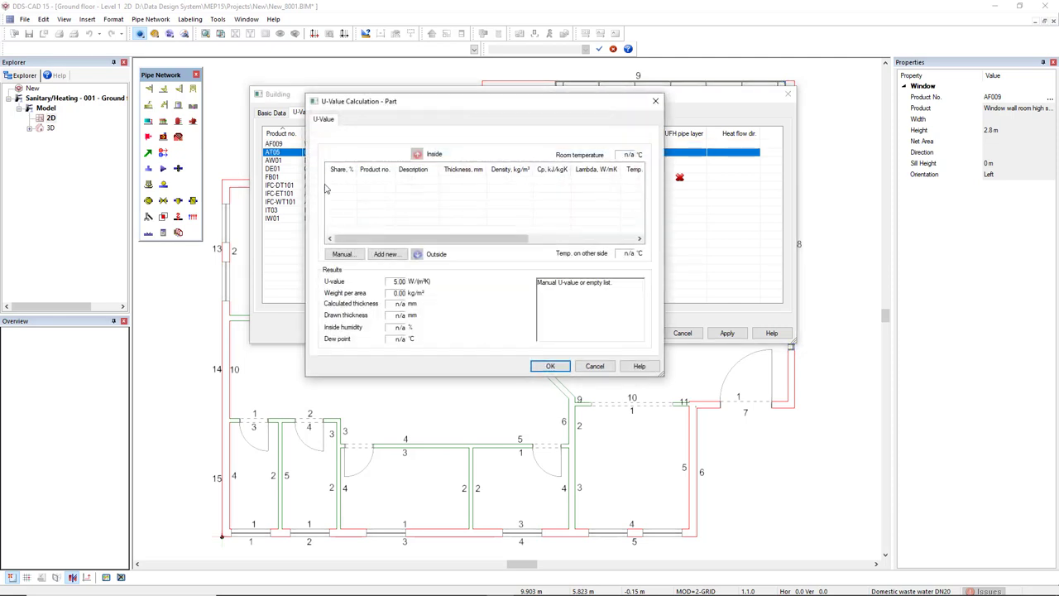
click(338, 254)
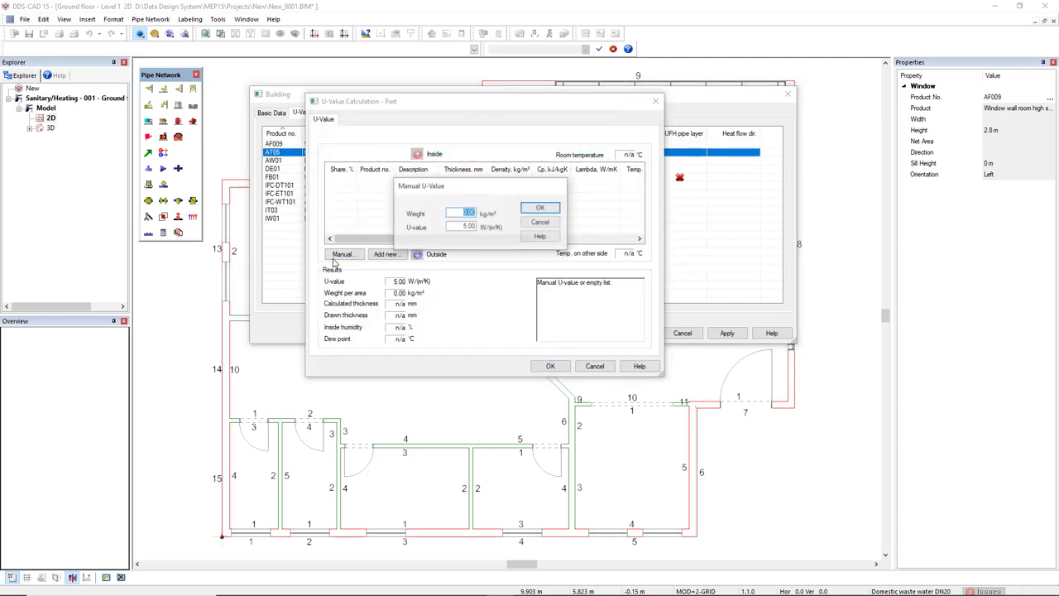
click(541, 208)
click(546, 364)
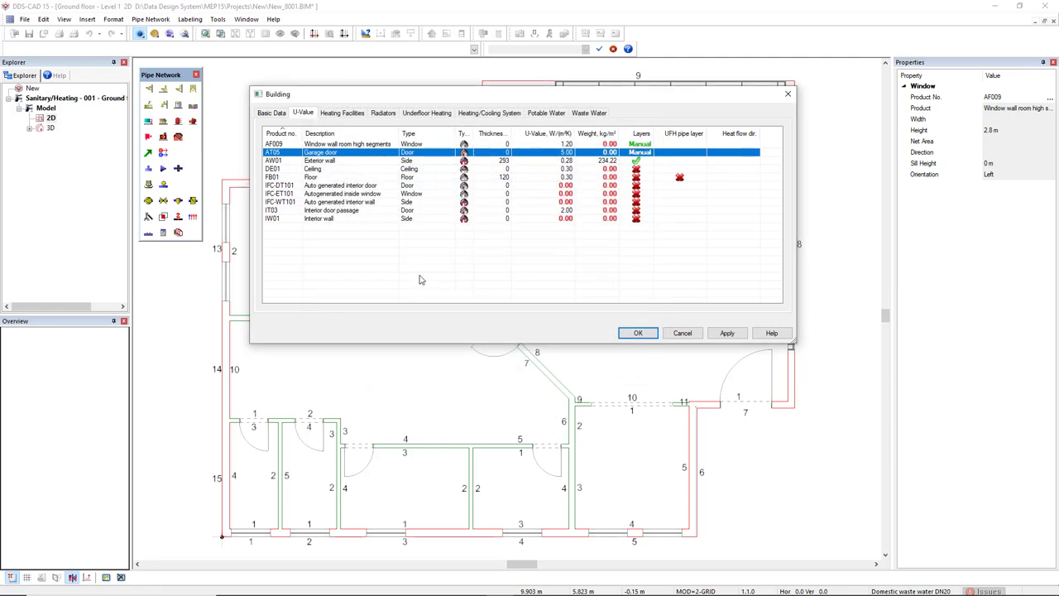
double_click(323, 171)
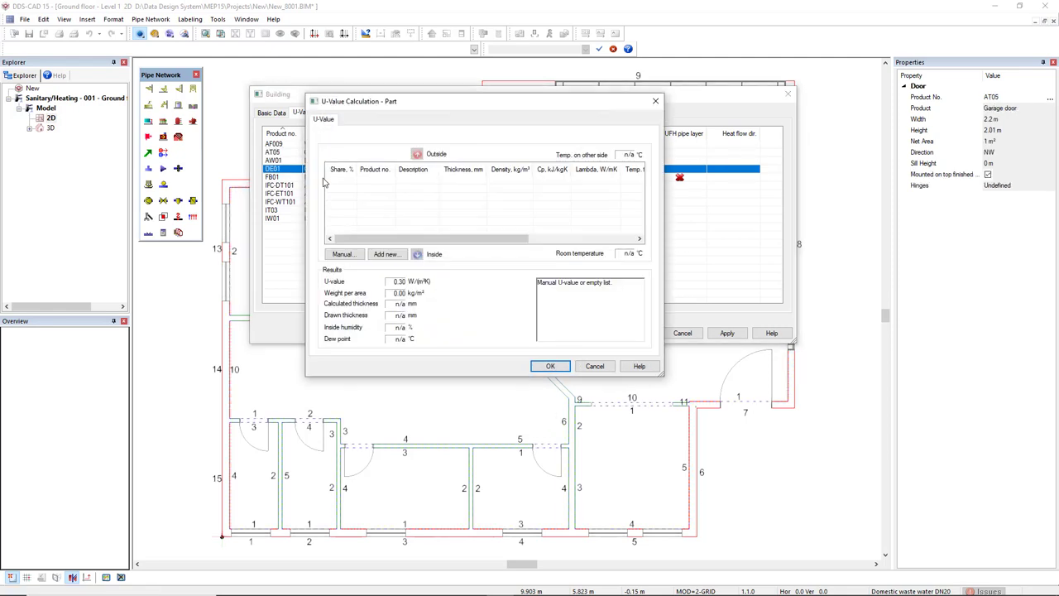
click(346, 255)
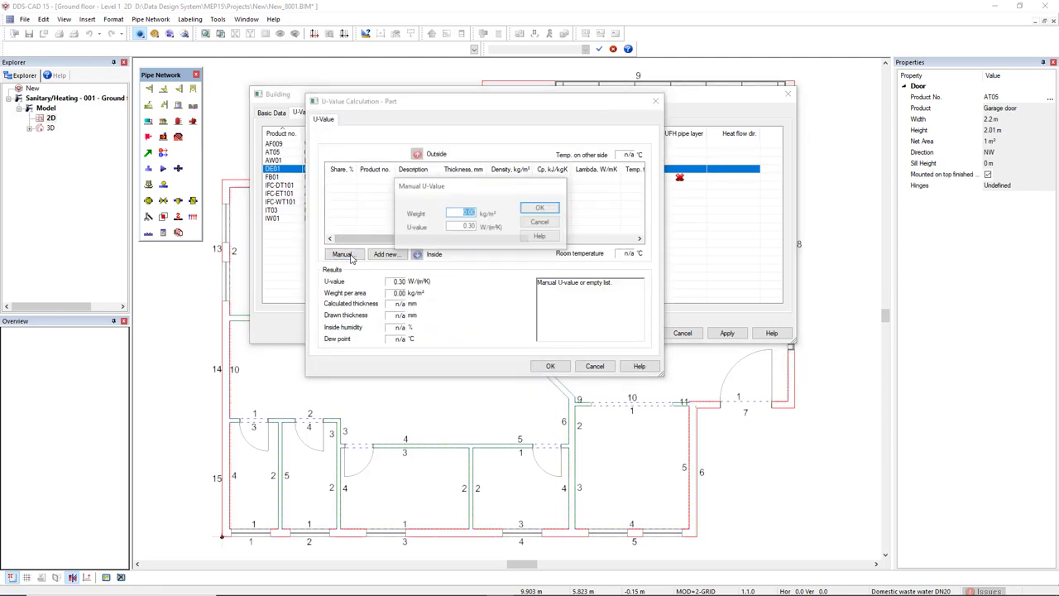
click(538, 207)
click(544, 365)
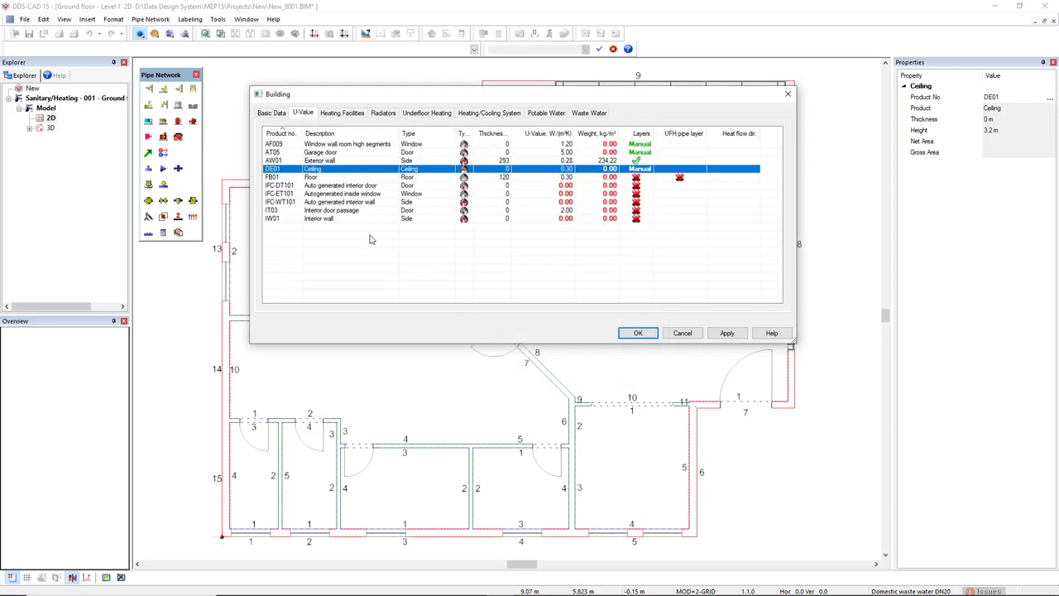
double_click(323, 177)
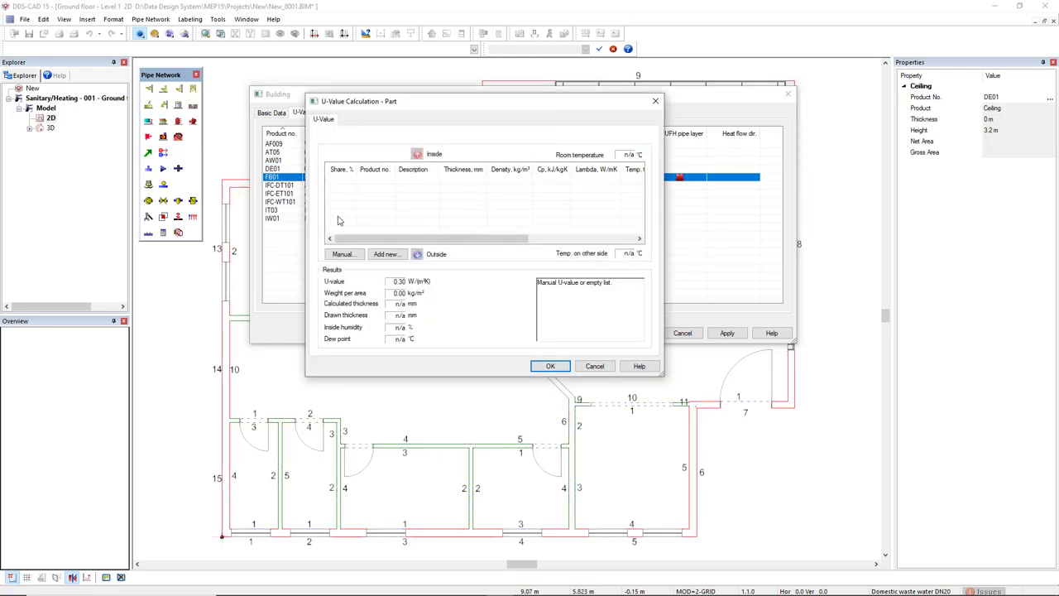
click(344, 255)
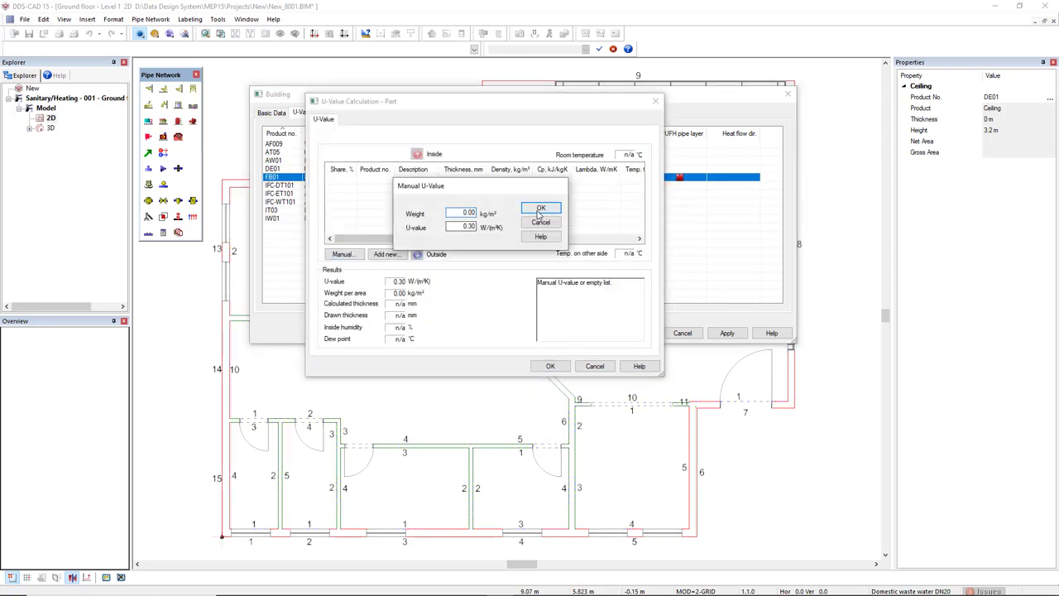
click(540, 207)
click(550, 365)
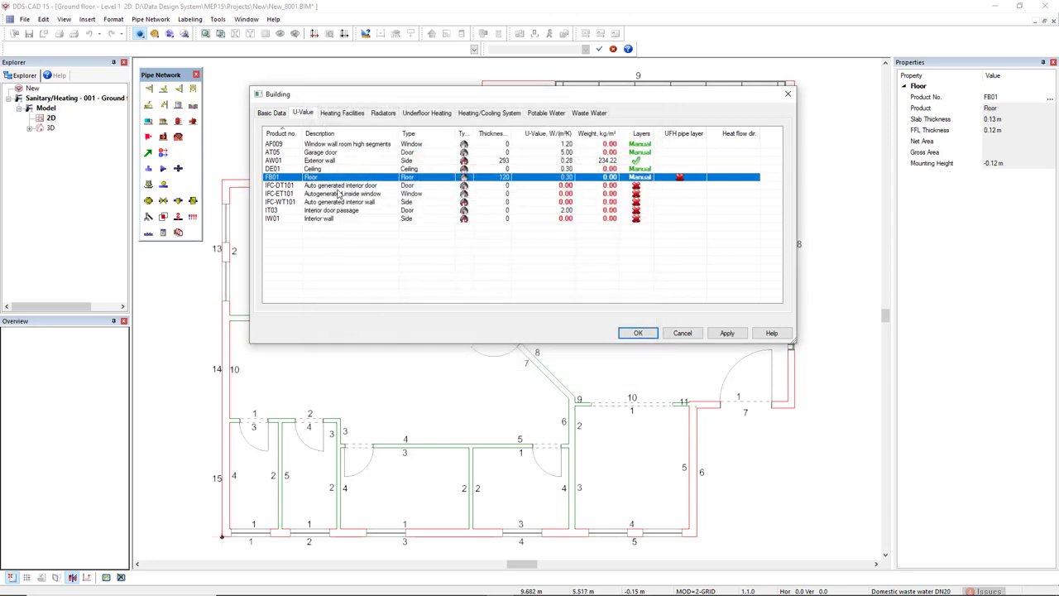
- Give interior door IFC-DT101 a manual U-value of 1.00 and window IFC-ET101 0.30
double_click(337, 186)
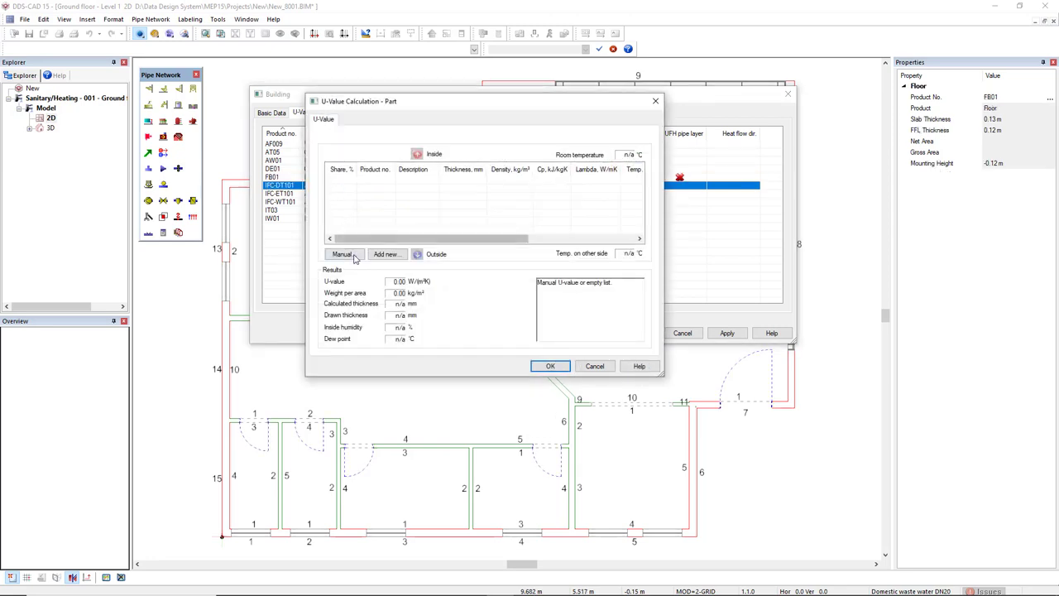
click(353, 256)
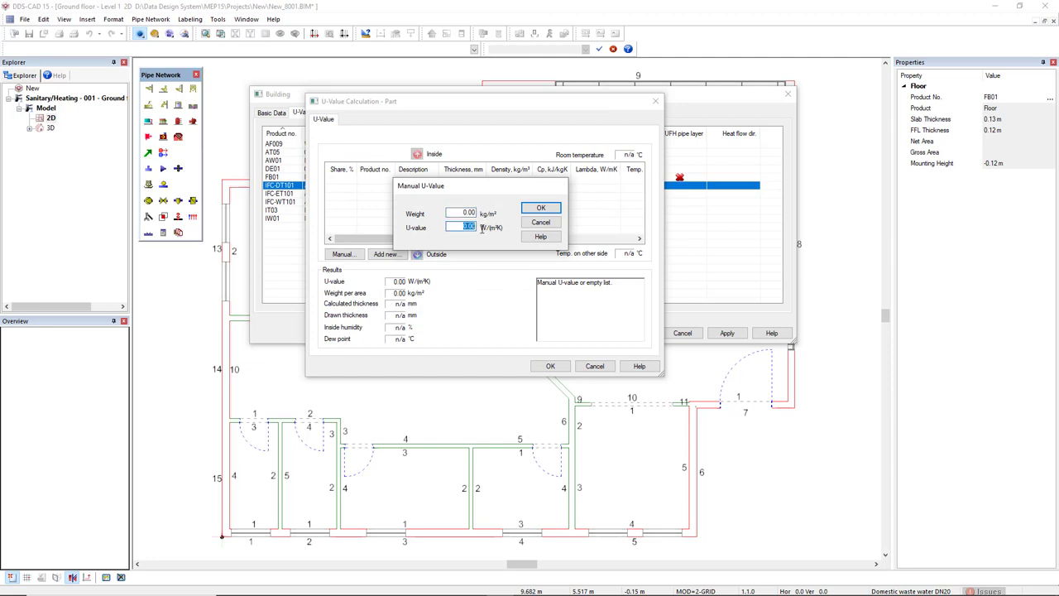
text(1)
click(540, 207)
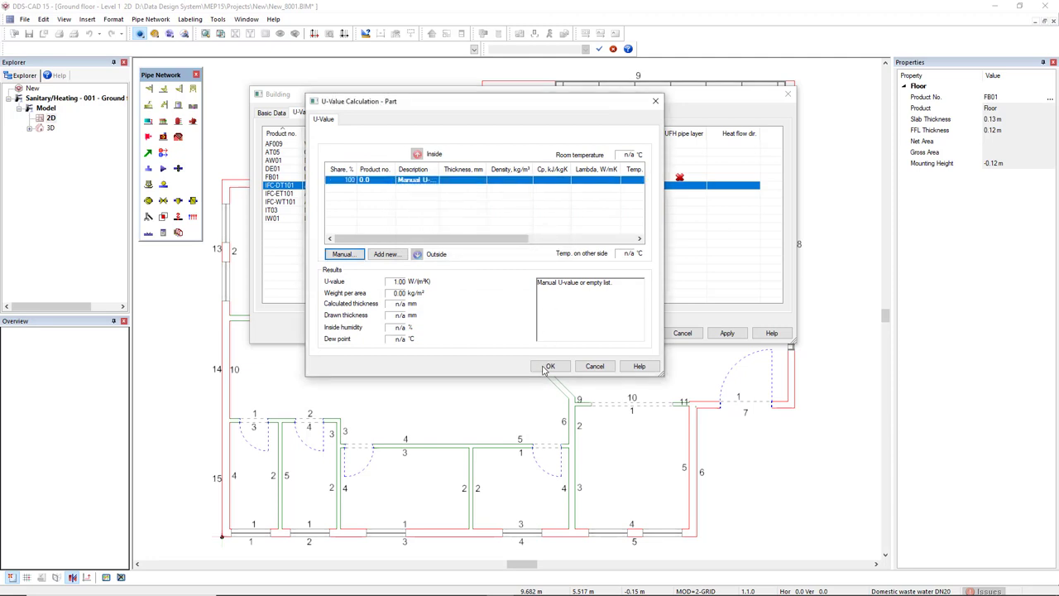
click(549, 365)
double_click(353, 195)
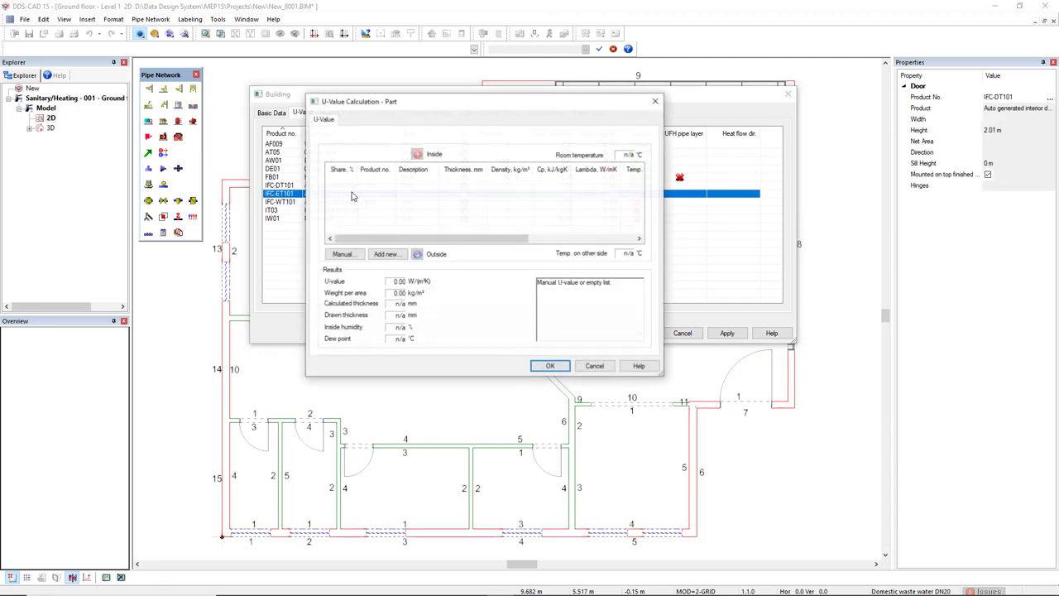
click(354, 254)
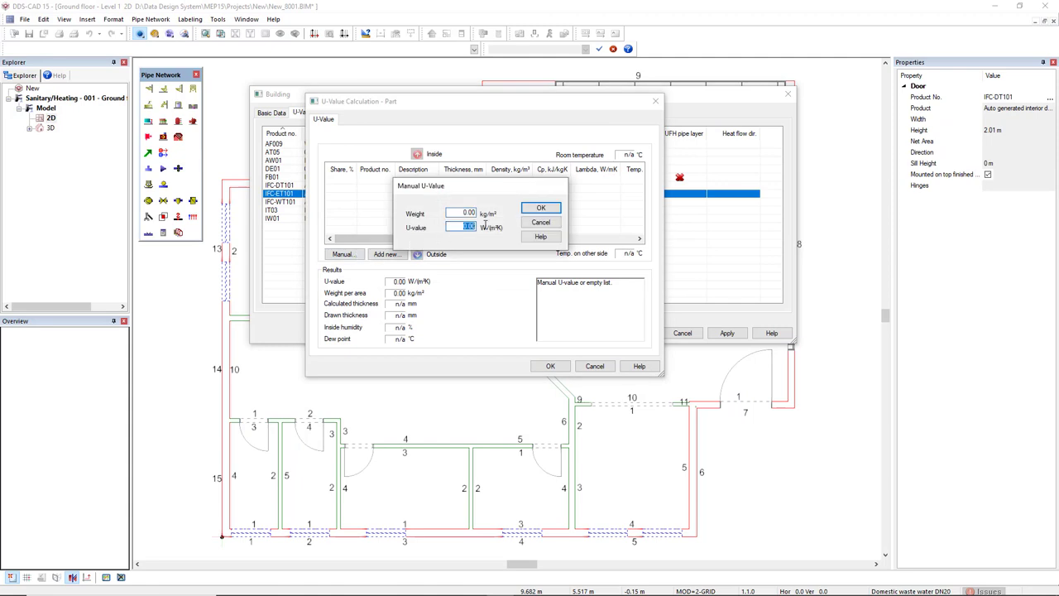
text(0.3)
click(540, 207)
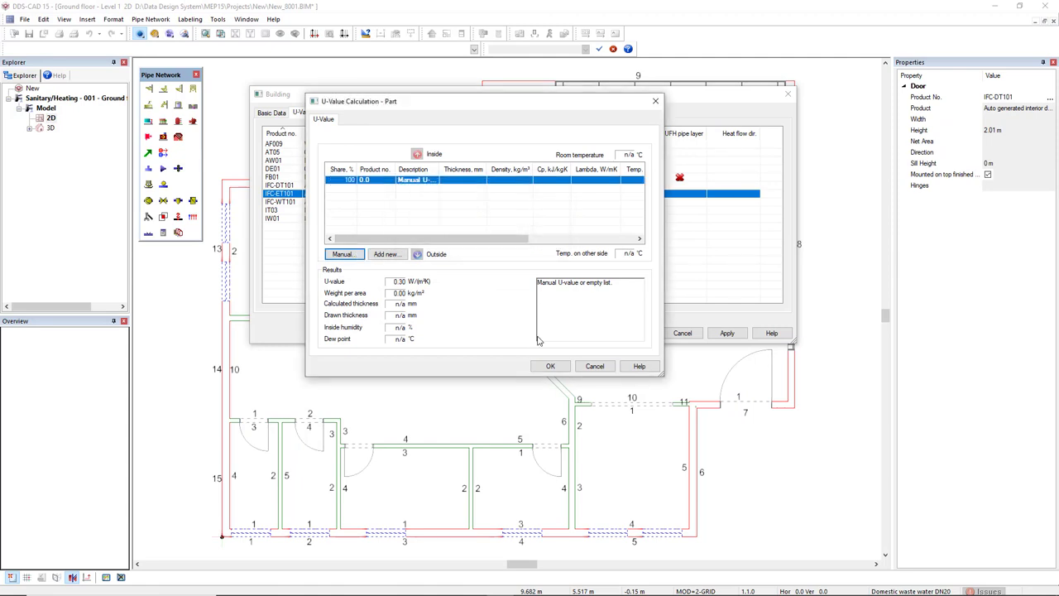
click(549, 364)
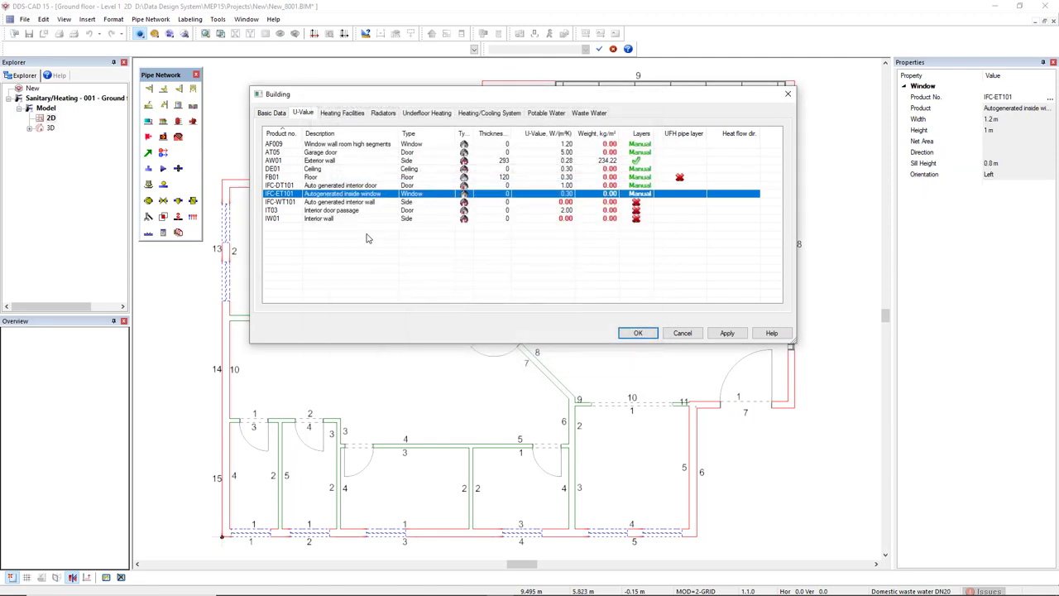
- Enter a manual U-value of 2 for IFC-WT101 and for passage door IT03
double_click(353, 202)
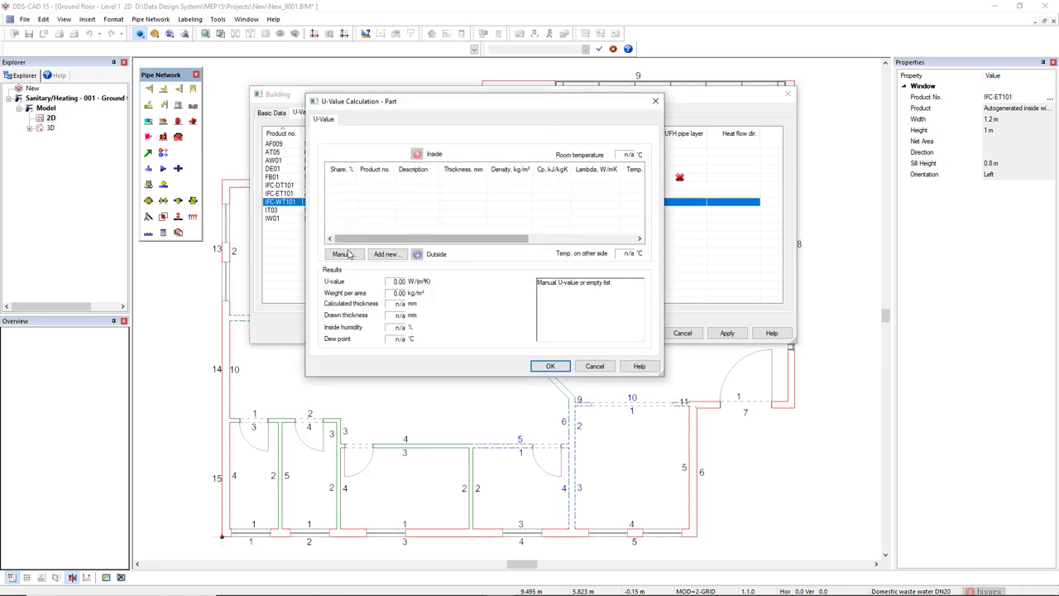
click(346, 254)
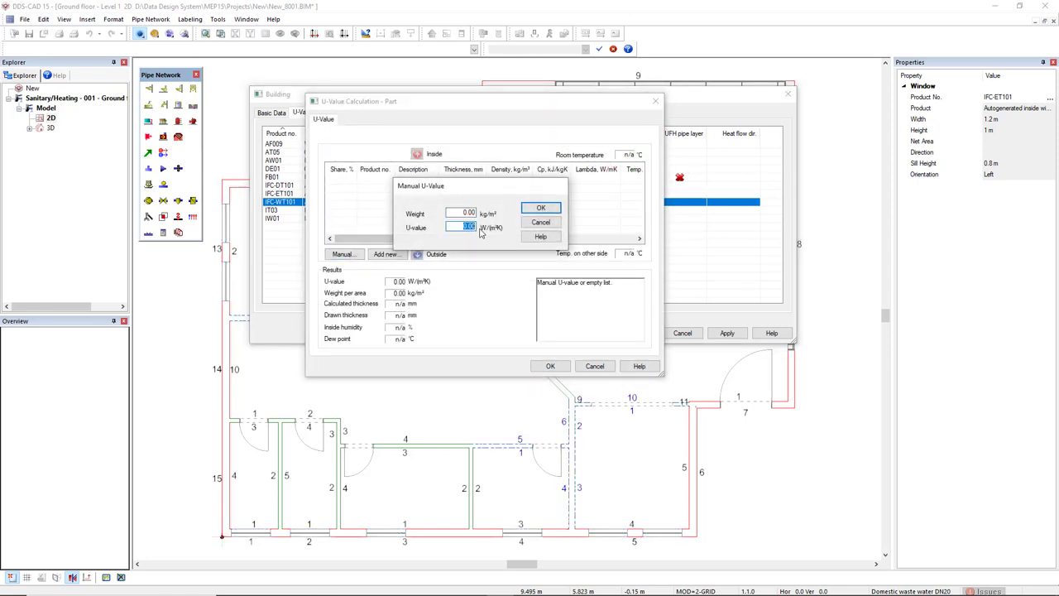
text(2)
click(540, 207)
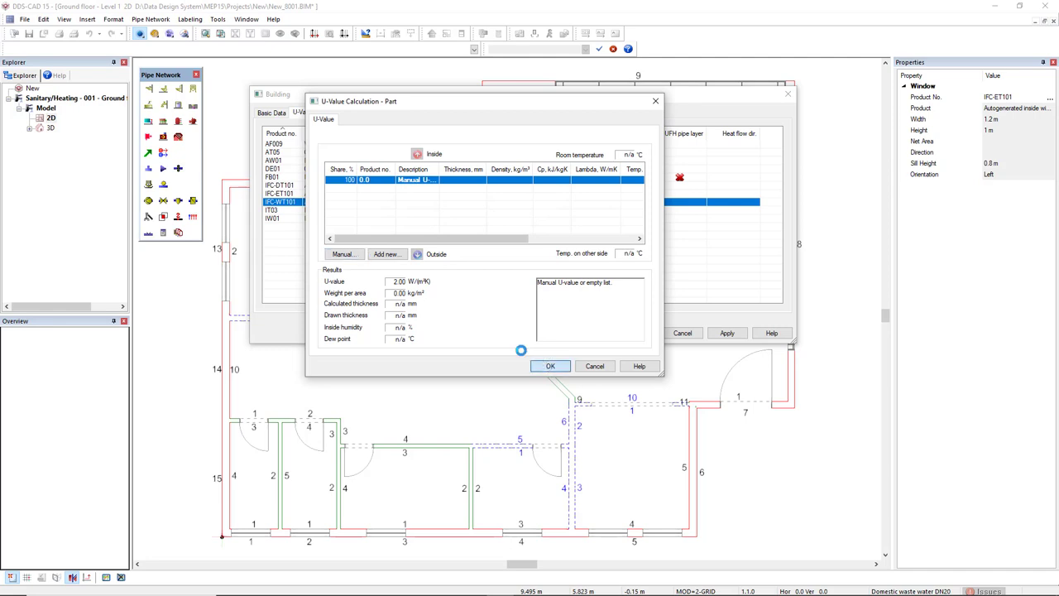
key(Return)
double_click(352, 213)
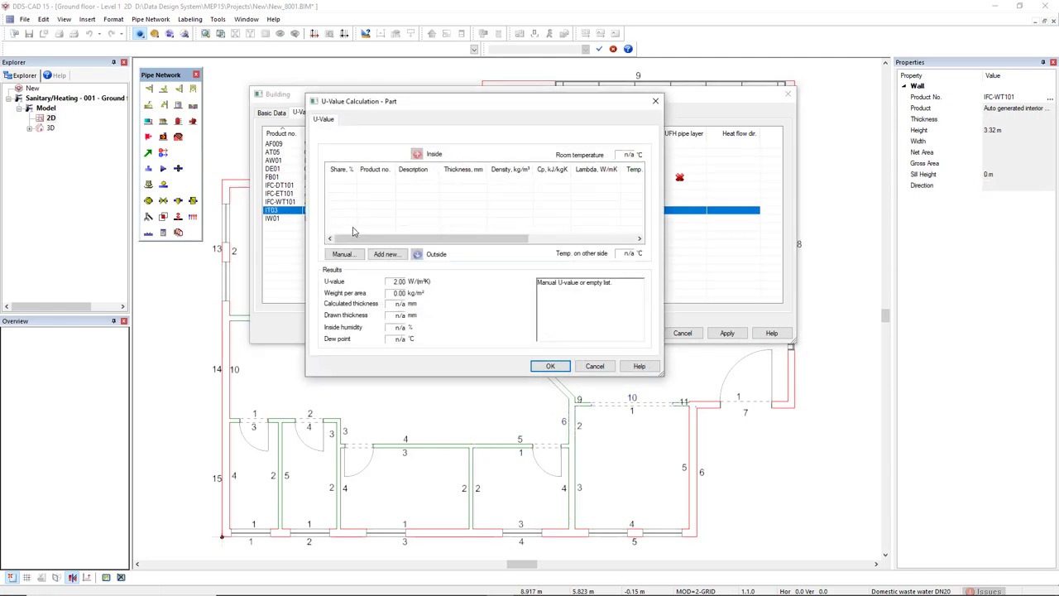
click(354, 254)
double_click(451, 227)
text(2)
click(532, 211)
- Apply IT03's value, then set interior wall IW01's manual U-value to 2.00 W/(m²K)
click(547, 365)
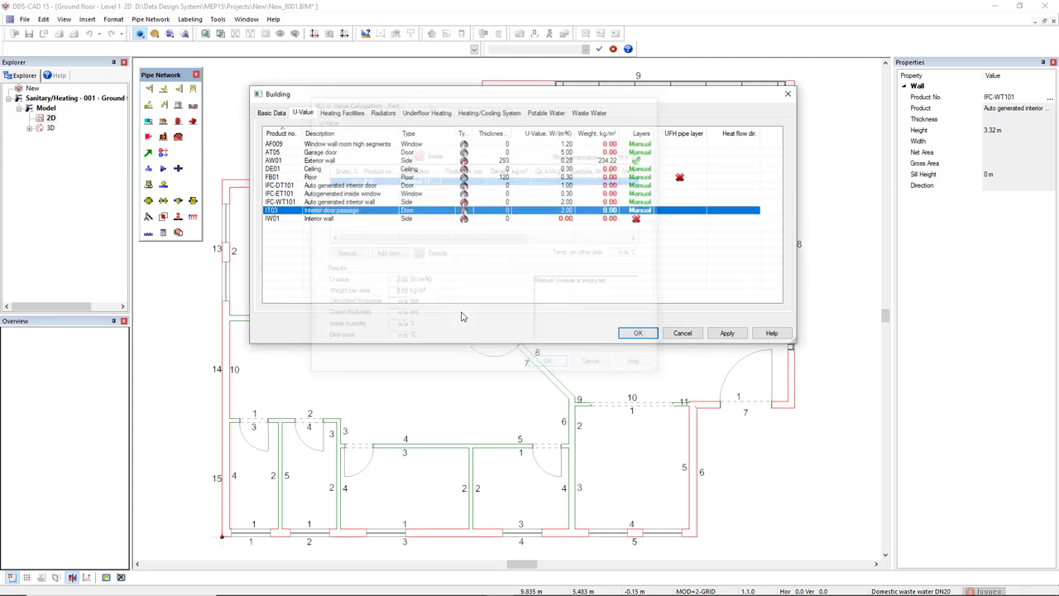
click(340, 220)
double_click(340, 220)
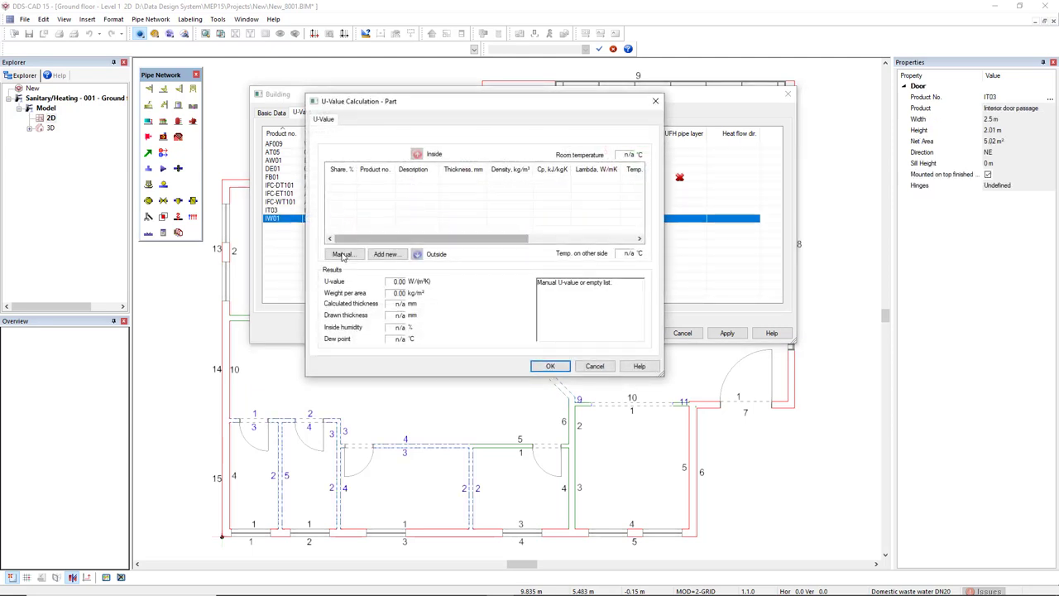
click(344, 254)
double_click(457, 226)
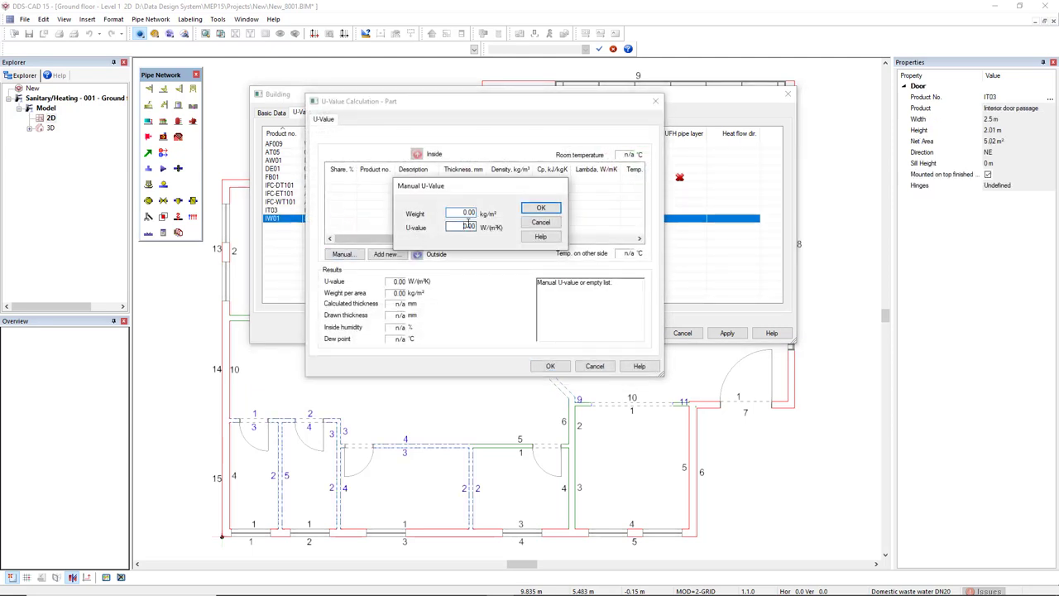
text(2)
click(539, 208)
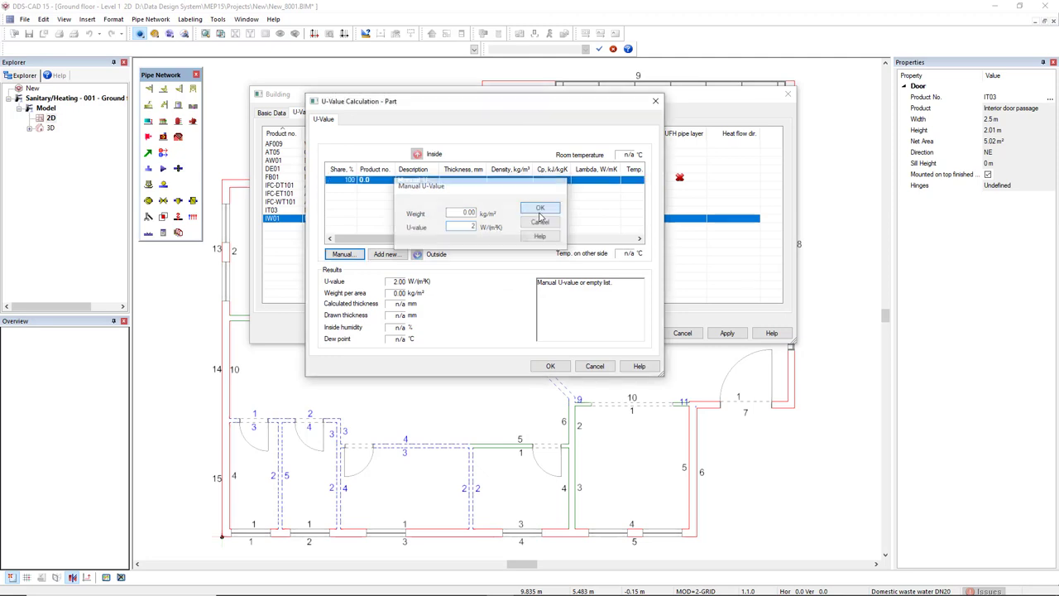
click(547, 366)
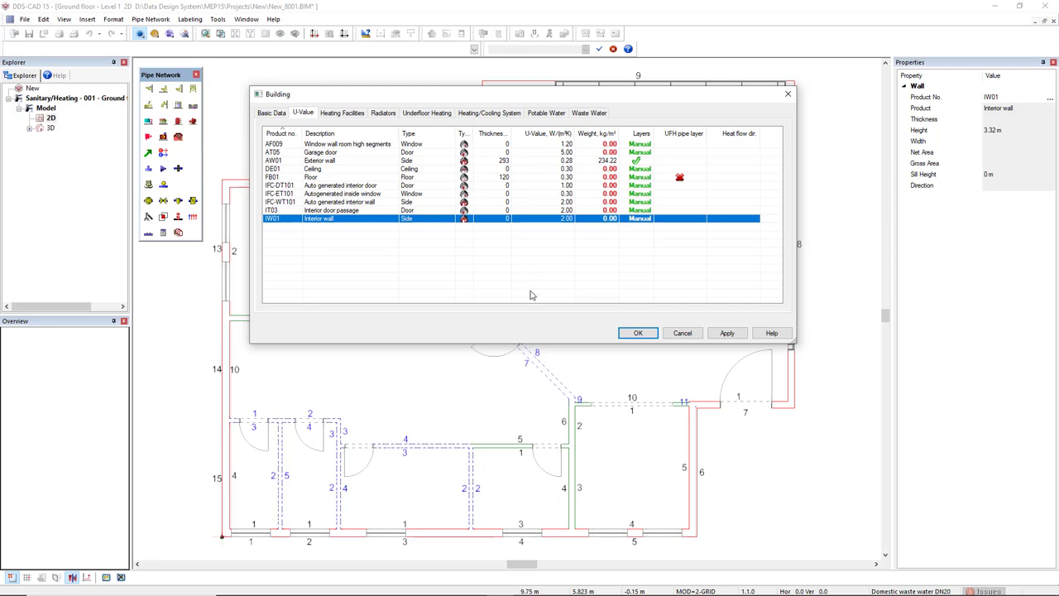
- Close the building data and show the model as a shaded cartoon 3D render
click(626, 334)
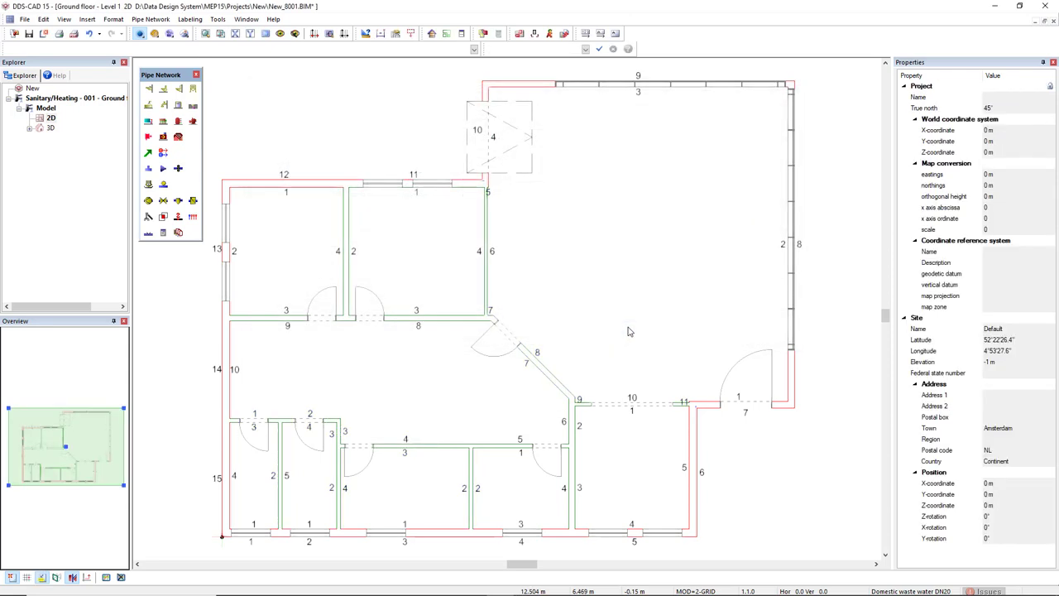
click(184, 34)
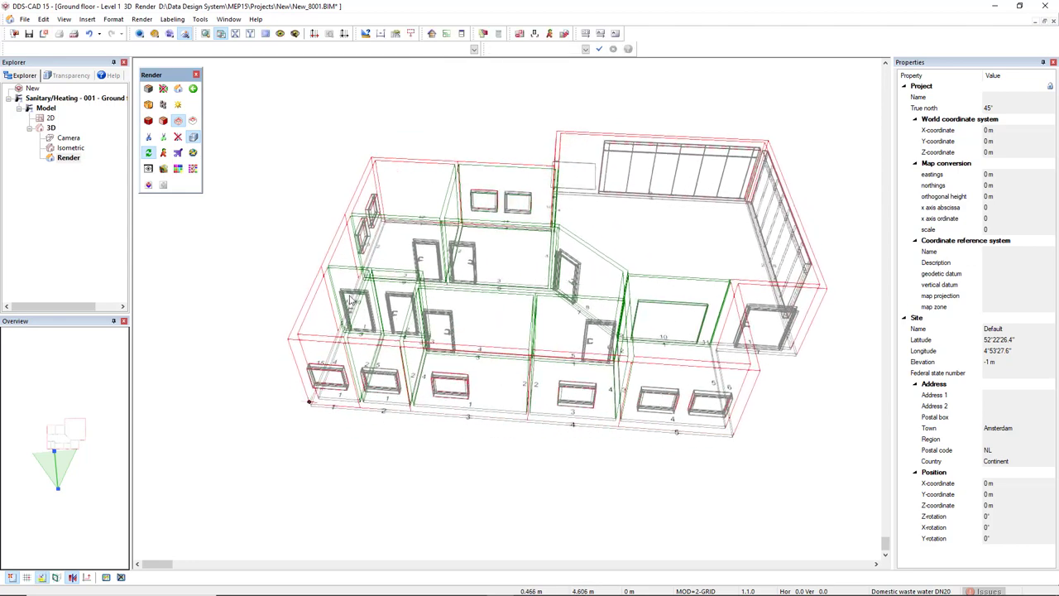
click(157, 126)
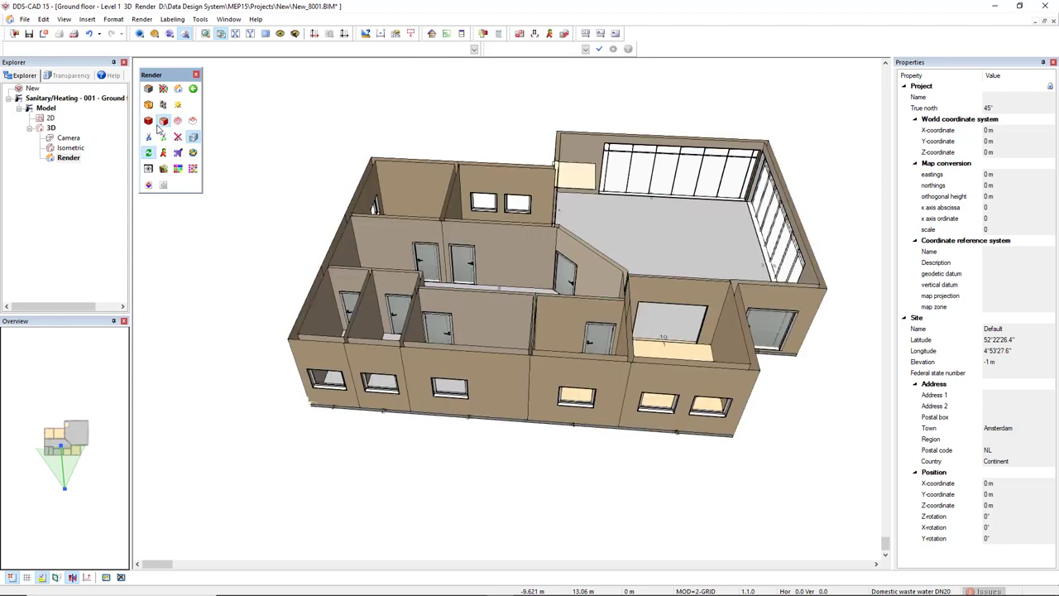
- Switch on U Value Analysis colouring in the Visualization filter, showing interior walls red and exterior elements blue
click(148, 169)
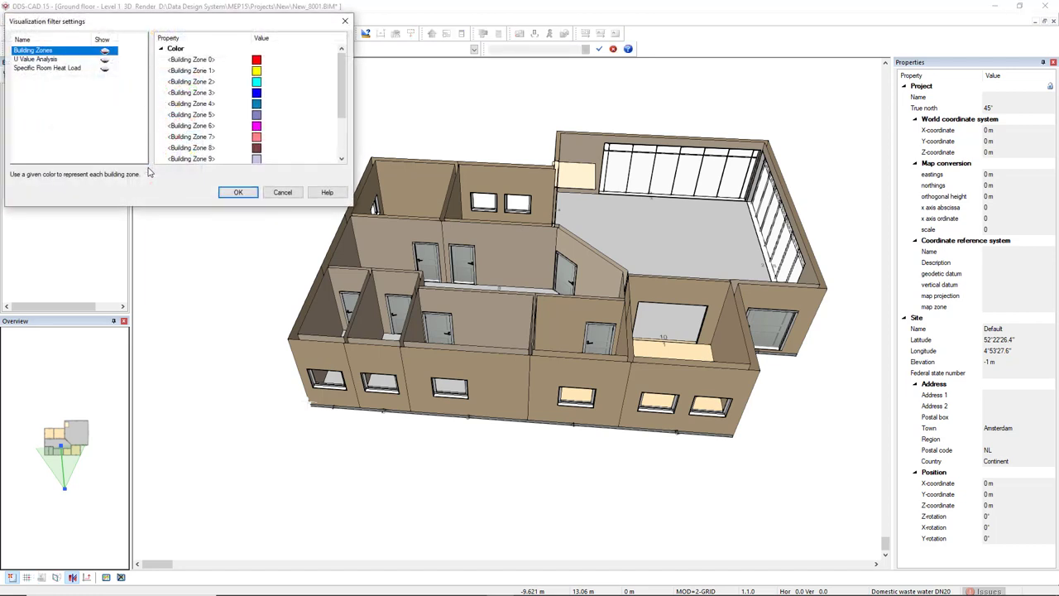
click(41, 59)
click(104, 60)
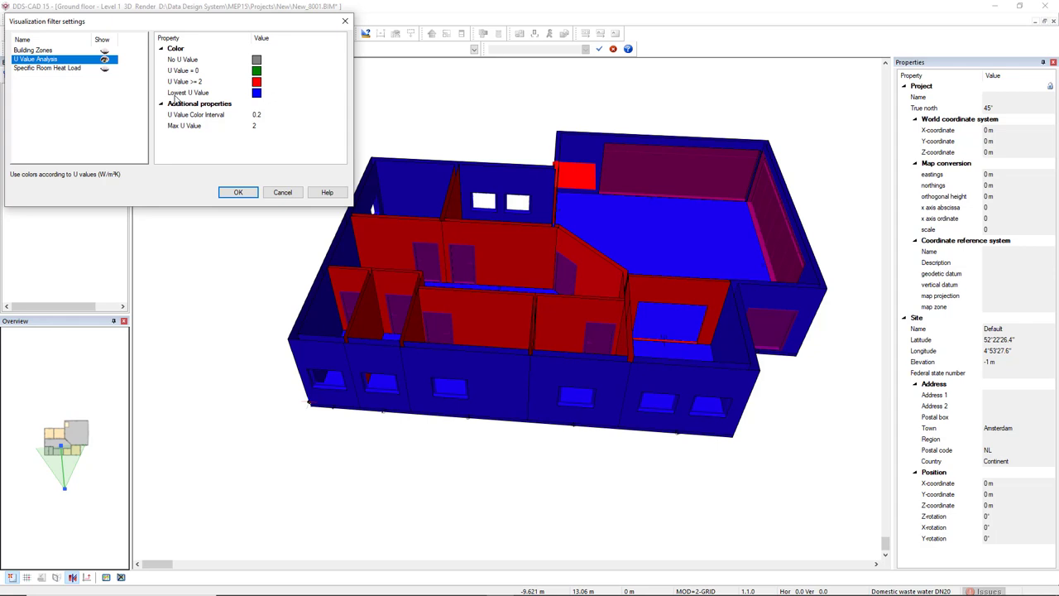
- Confirm the filter settings, then set all four U Value rows to Transparent on the Transparency tab
click(238, 193)
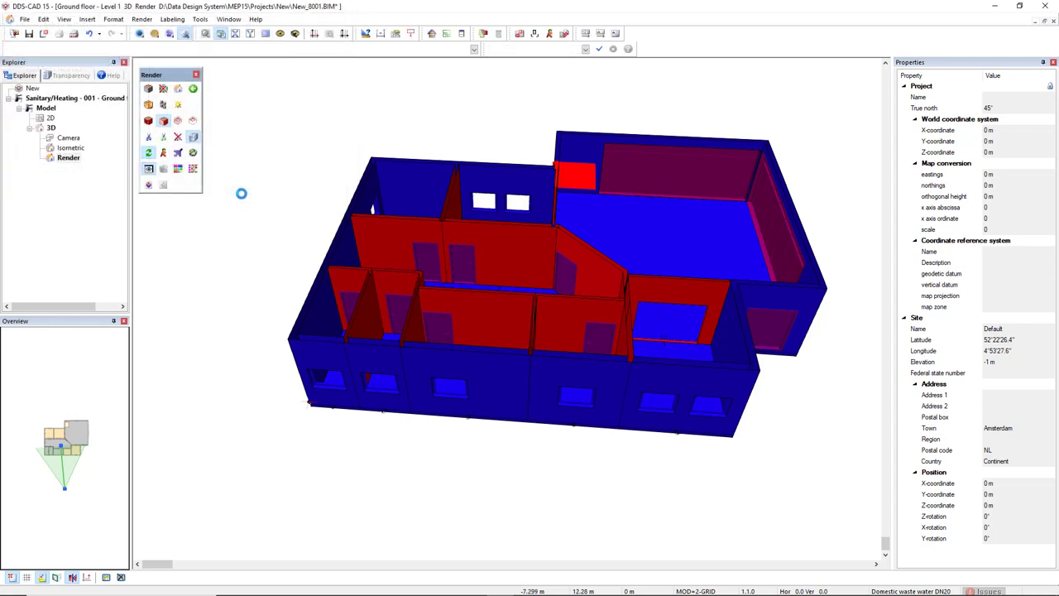
click(70, 75)
click(47, 102)
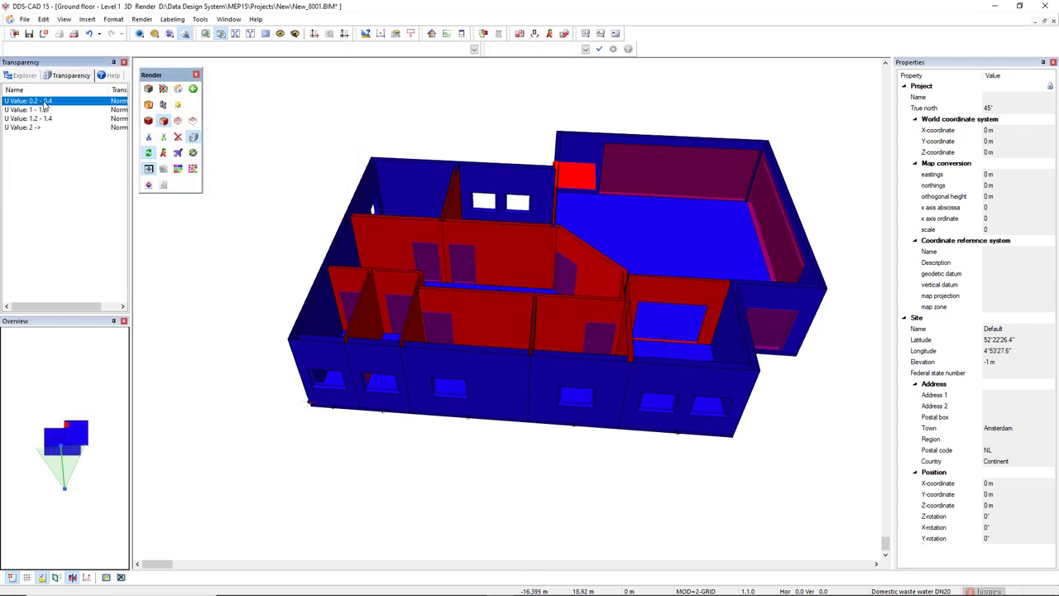
shift+click(36, 128)
right_click(35, 129)
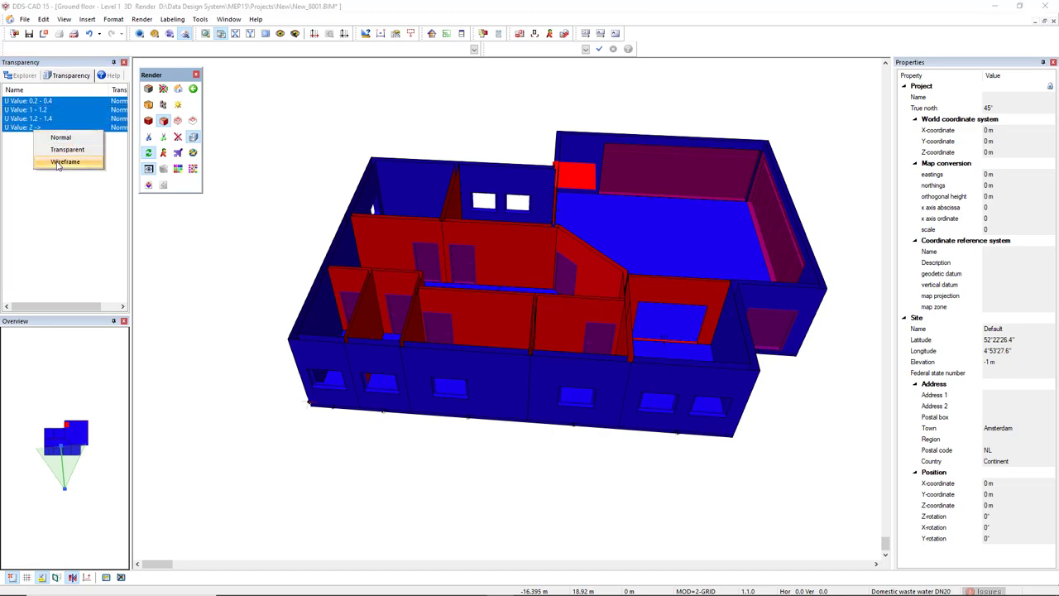
click(60, 154)
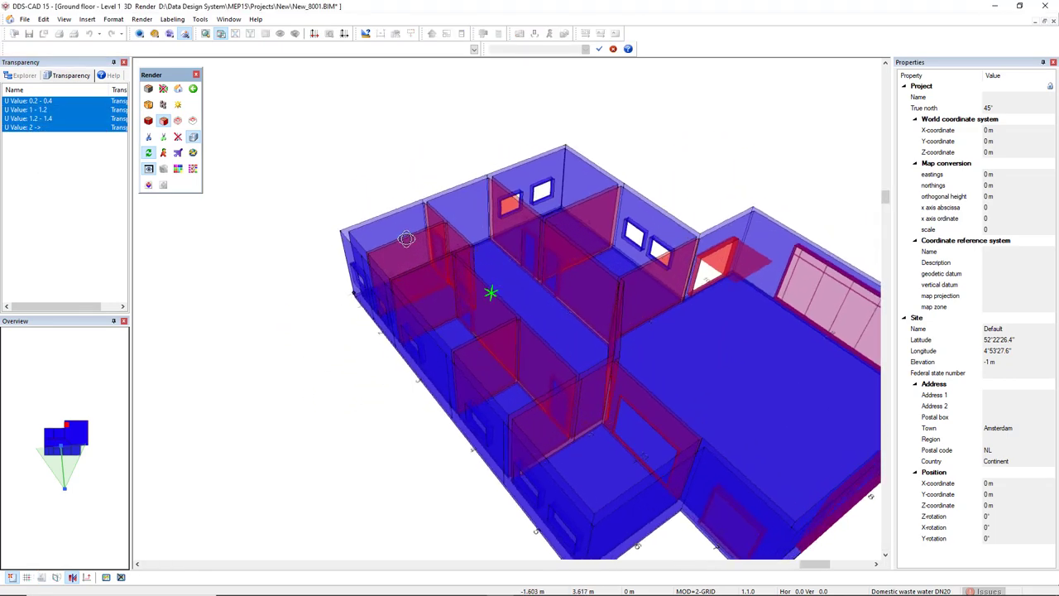